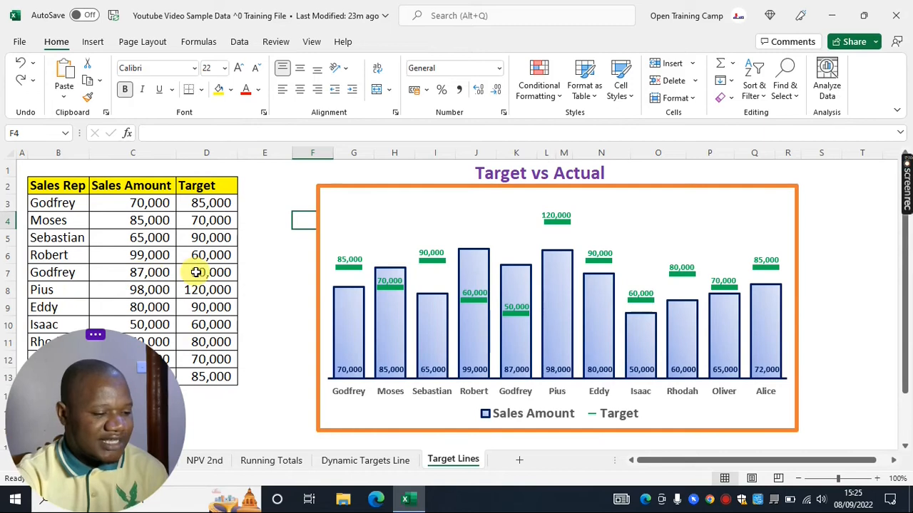
# Change Godfrey's second target (row 7) to 85,000 and Pius's target to 100,000 in the Target column
pyautogui.click(196, 272)
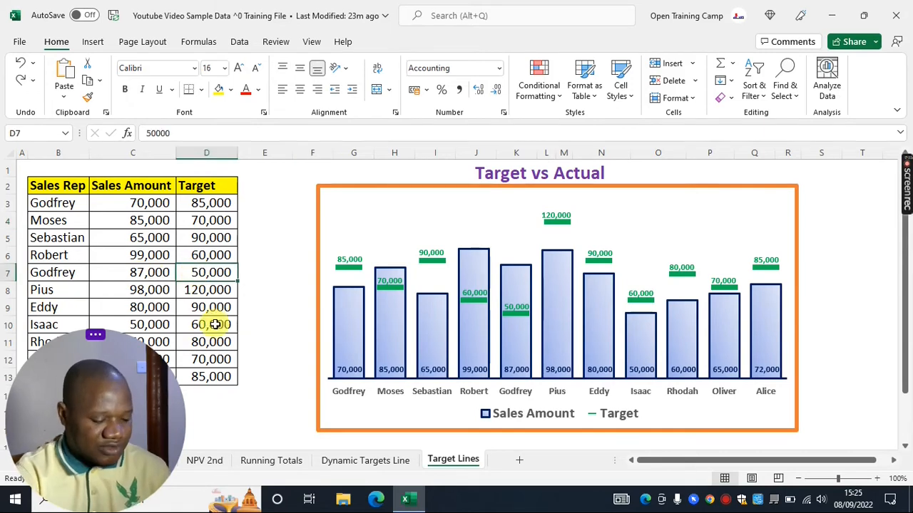
pyautogui.write('85')
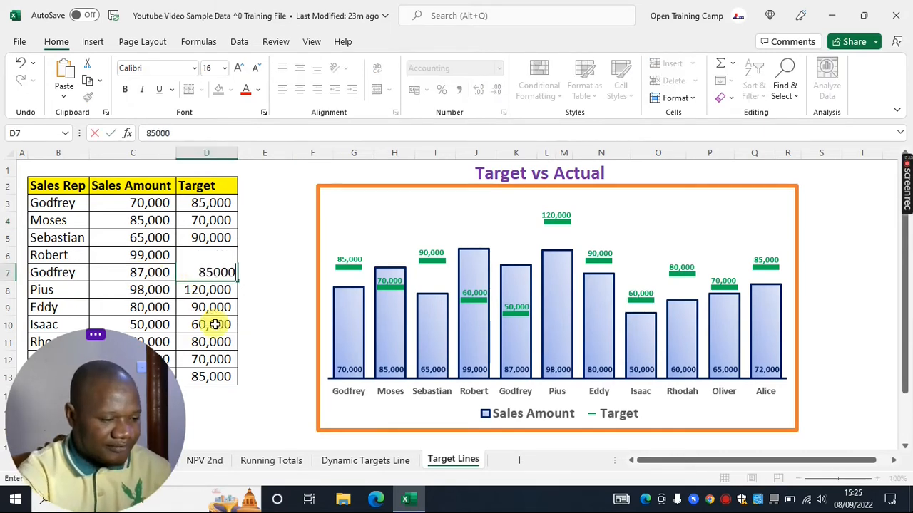
pyautogui.press('Return')
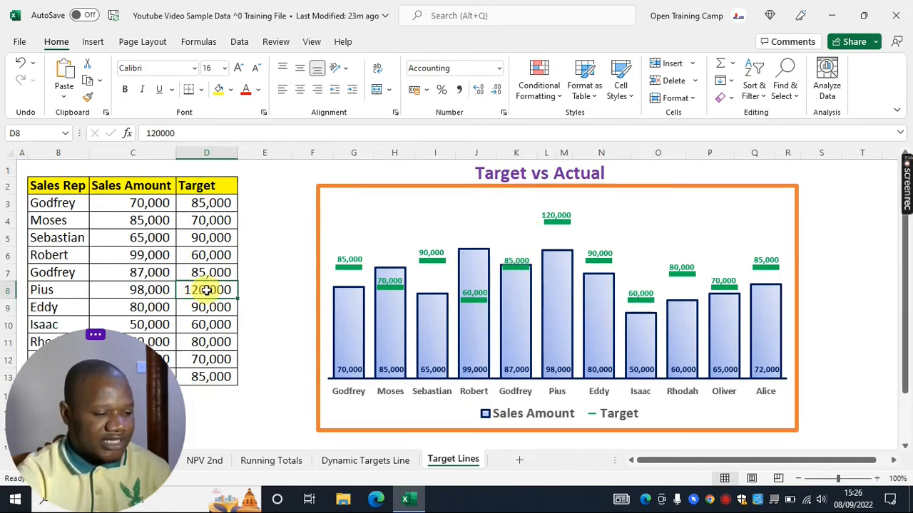
pyautogui.write('100,000')
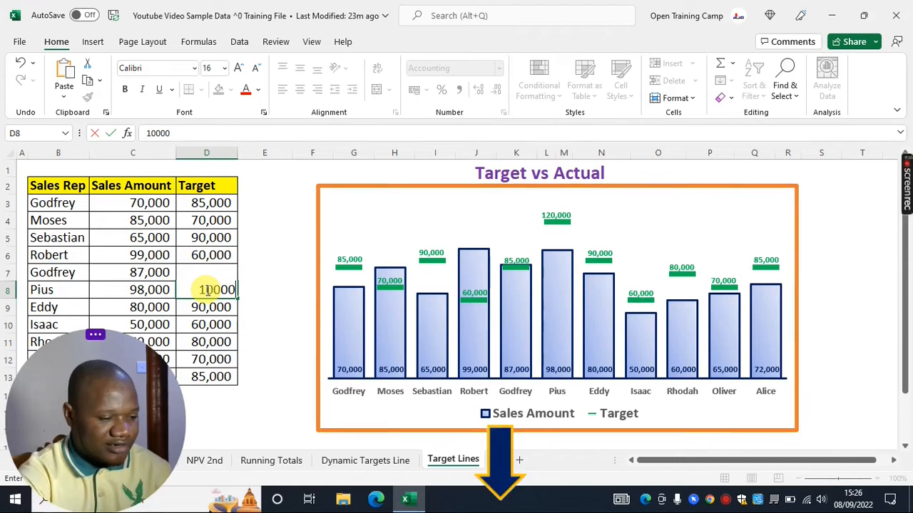
pyautogui.press('Return')
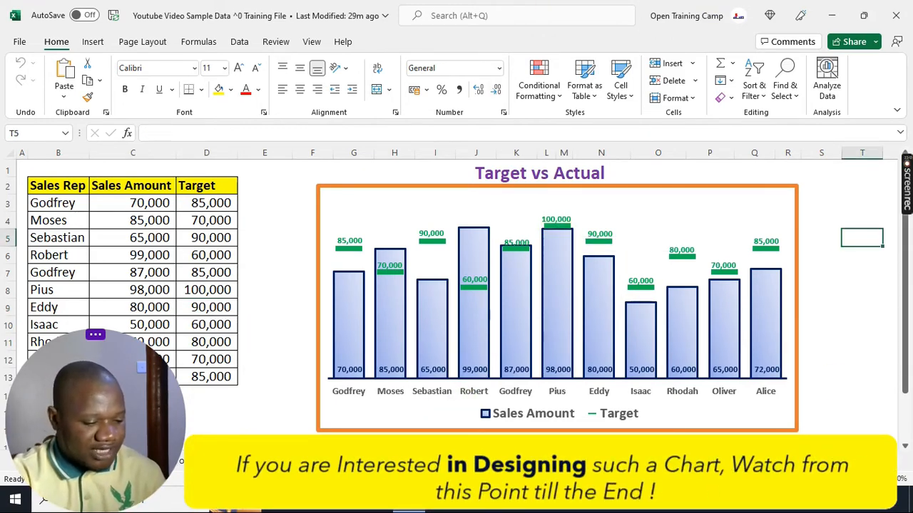
# Create a copy of the Target Lines sheet, placed at the end of the workbook
pyautogui.rightClick(352, 460)
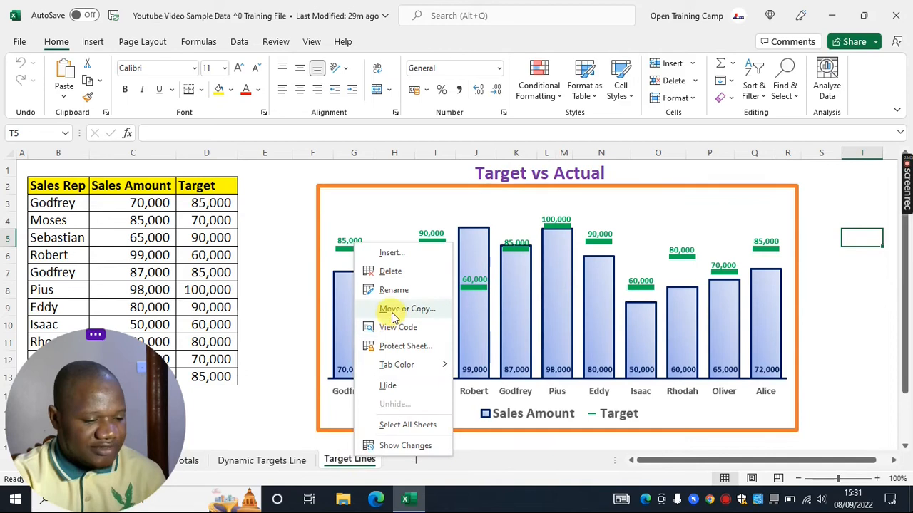
pyautogui.press('Escape')
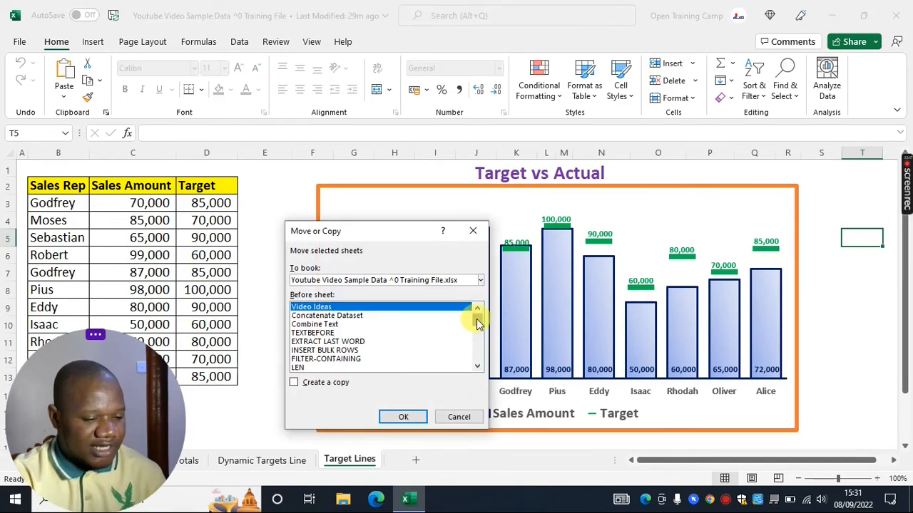
pyautogui.moveTo(475, 316); pyautogui.dragTo(478, 364)
pyautogui.click(319, 368)
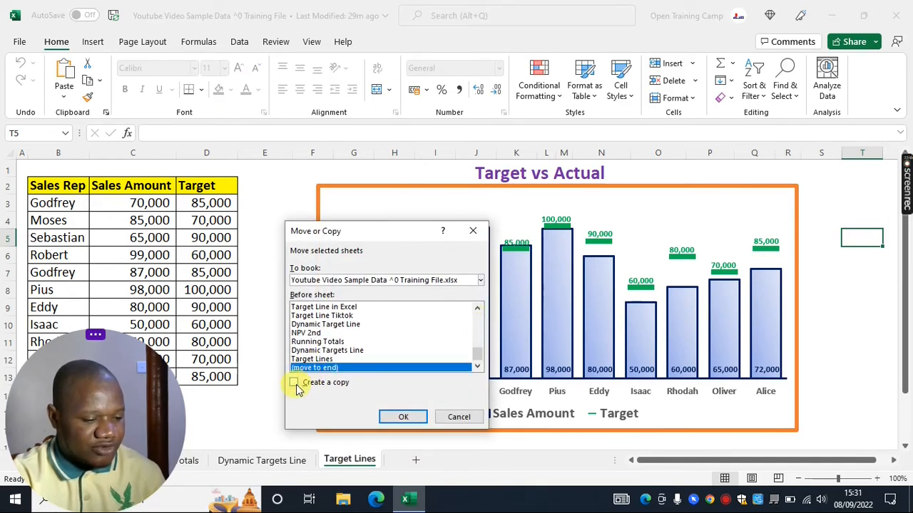
pyautogui.click(295, 383)
pyautogui.click(399, 416)
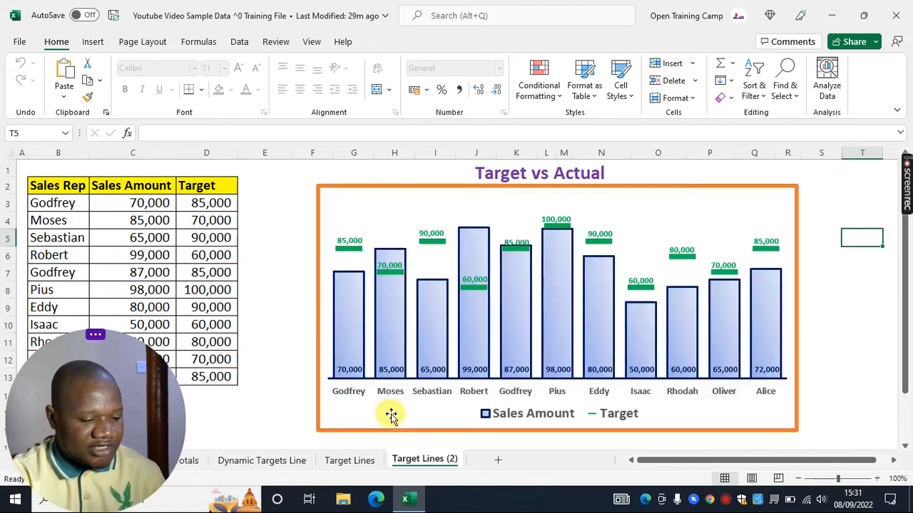
# Rename the copied sheet to Training Target Vs Actual
pyautogui.rightClick(417, 459)
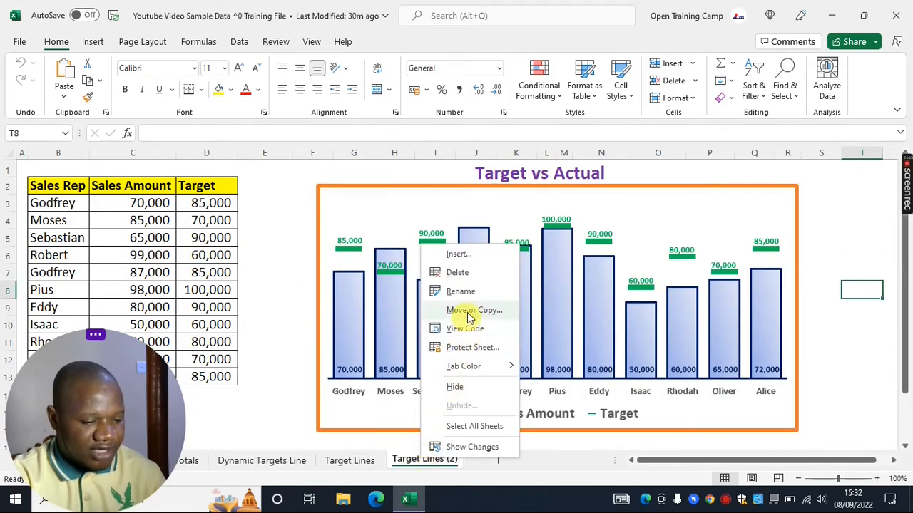
pyautogui.click(459, 291)
pyautogui.write('Training Target')
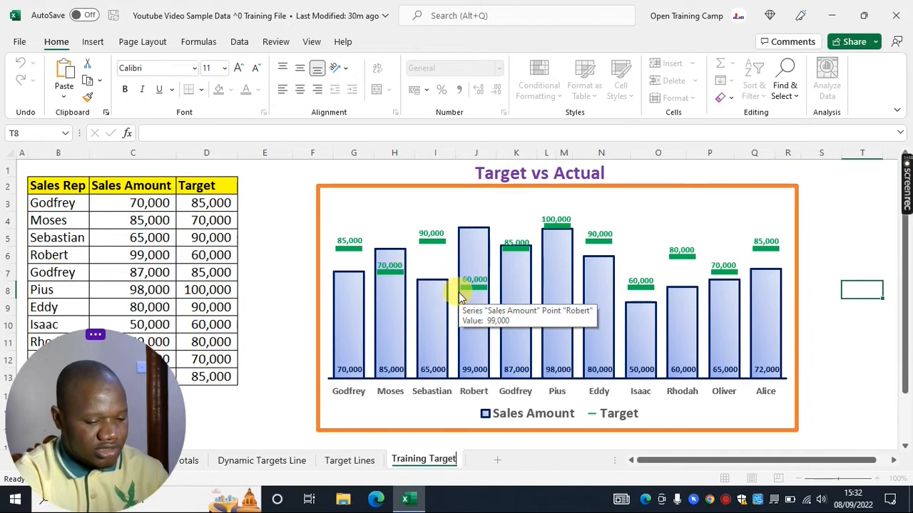
pyautogui.write(' Vs Actual')
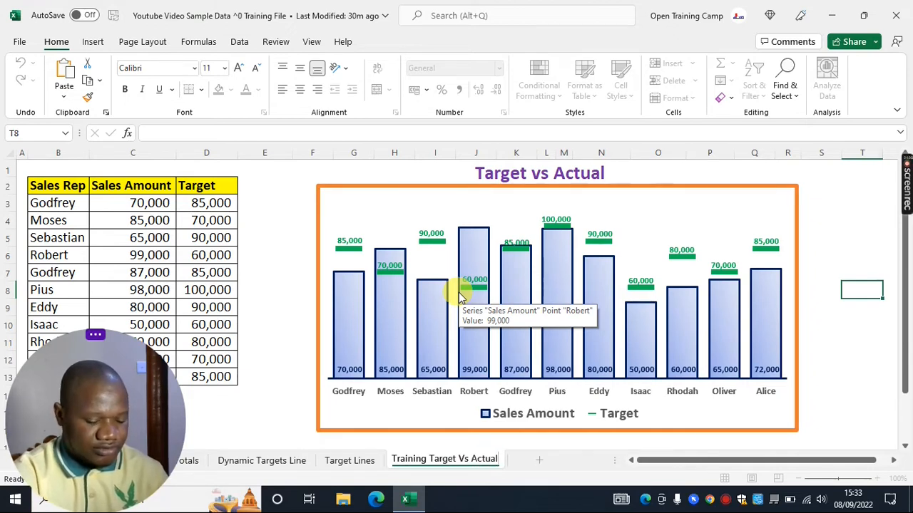
# Delete the existing chart on the copied sheet
pyautogui.click(861, 359)
pyautogui.click(358, 192)
pyautogui.press('Delete')
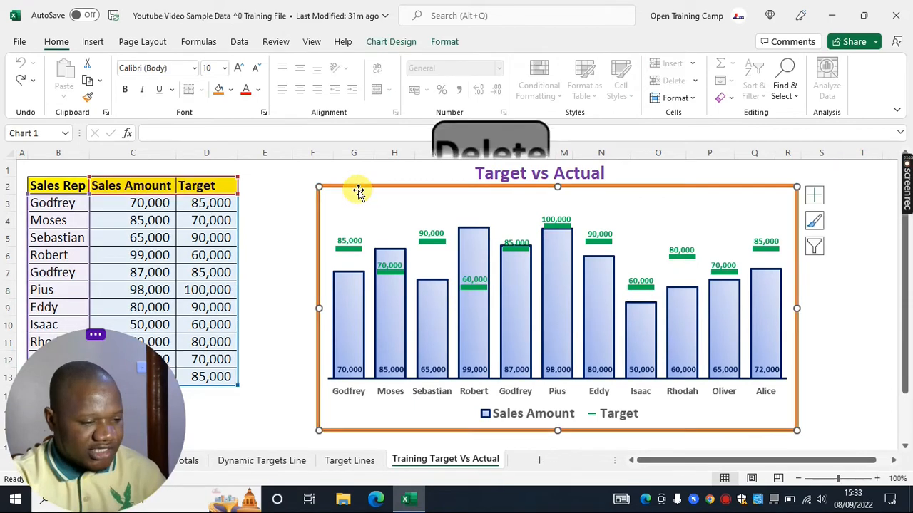
# Select the data range B2:D13 and insert a 2-D clustered column chart
pyautogui.click(355, 236)
pyautogui.click(420, 272)
pyautogui.click(516, 324)
pyautogui.moveTo(34, 185); pyautogui.dragTo(204, 376)
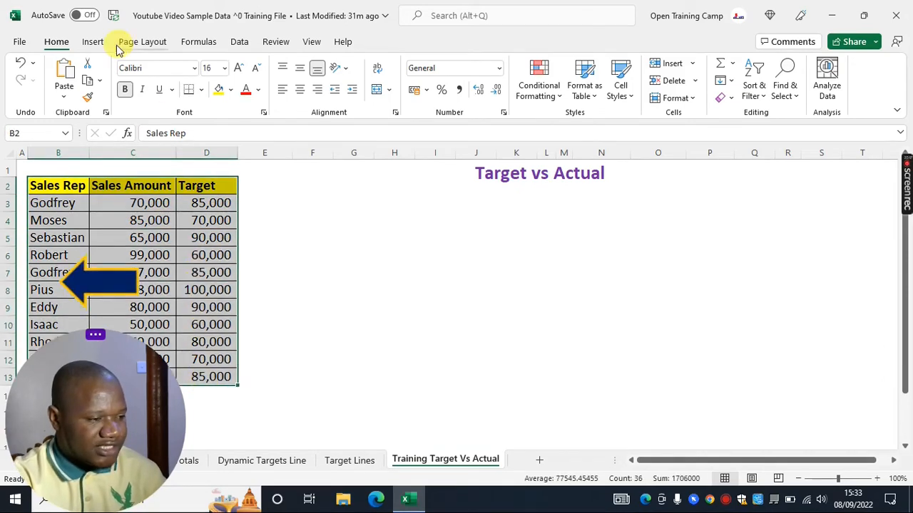
pyautogui.click(93, 44)
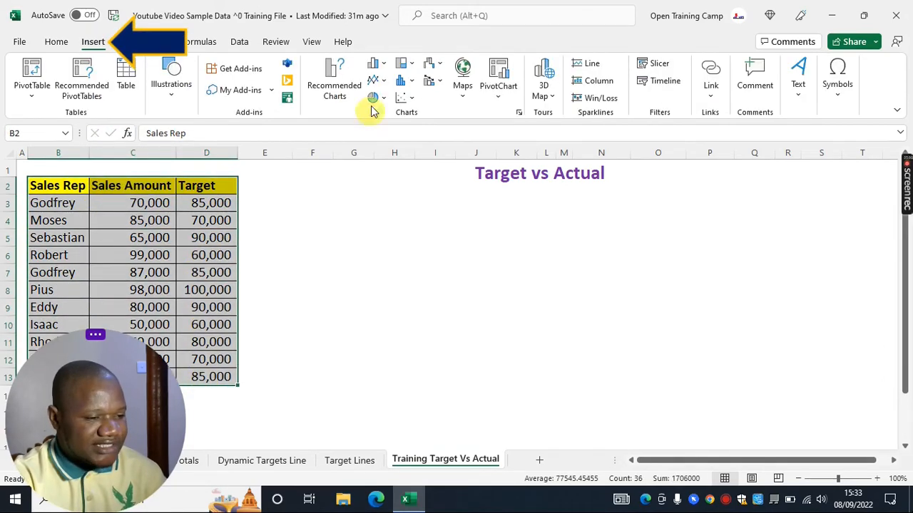
pyautogui.click(376, 64)
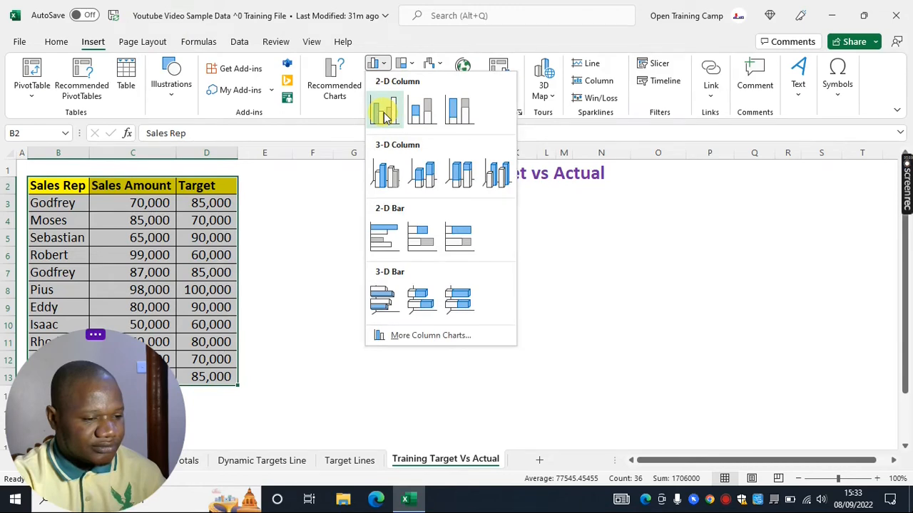
pyautogui.click(383, 116)
# Move and resize the new chart to sit under the Target vs Actual heading, and delete its chart title
pyautogui.moveTo(526, 211); pyautogui.dragTo(523, 190)
pyautogui.moveTo(614, 379); pyautogui.dragTo(786, 423)
pyautogui.click(555, 191)
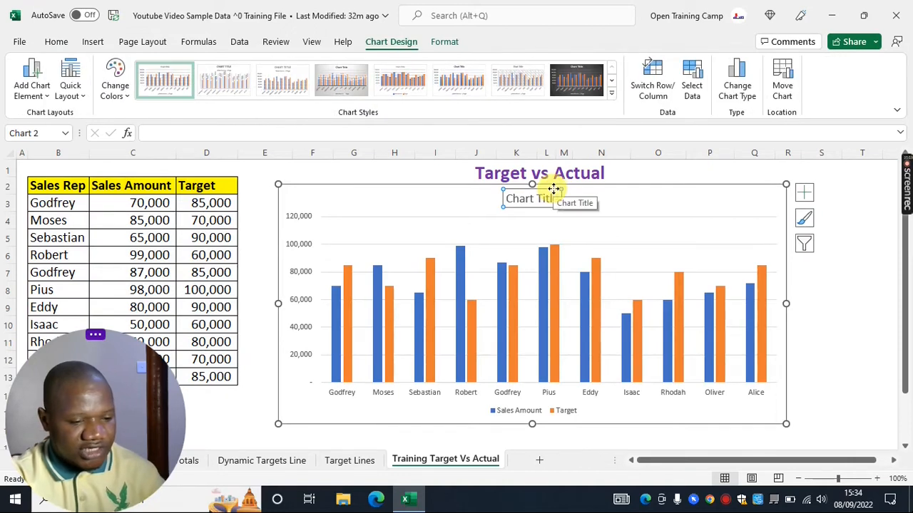
pyautogui.press('Delete')
pyautogui.press('Escape')
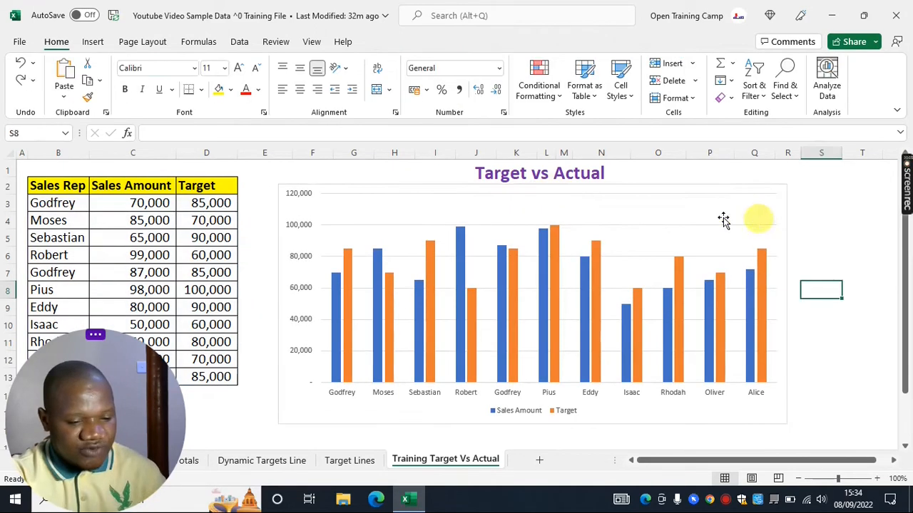
# Delete the chart's horizontal gridlines and the vertical value axis
pyautogui.click(663, 228)
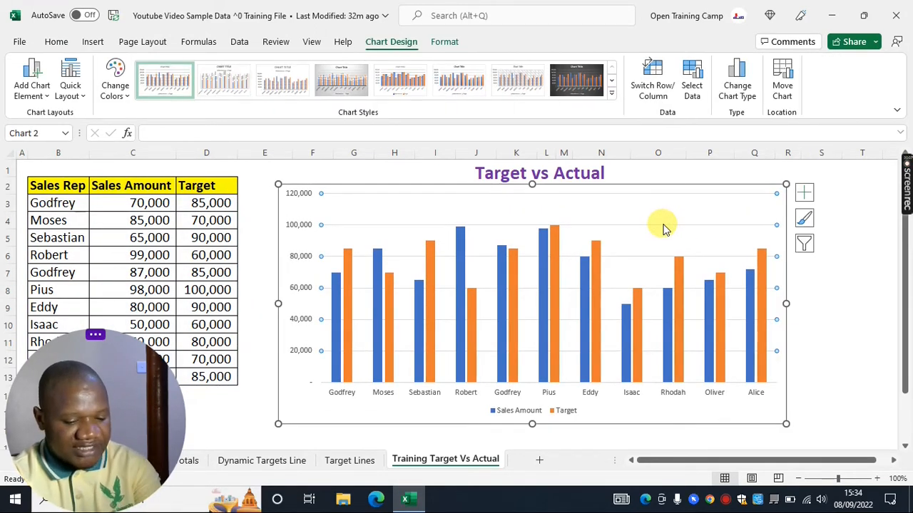
pyautogui.press('Delete')
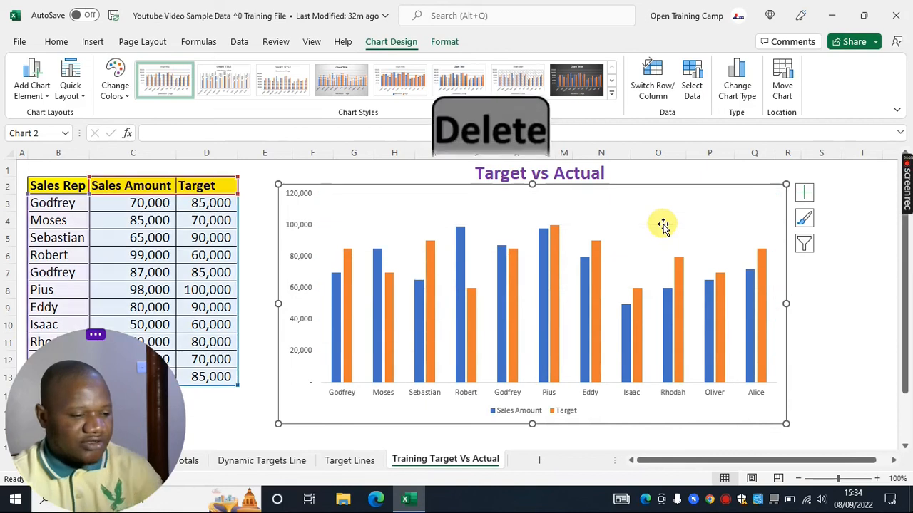
pyautogui.click(302, 225)
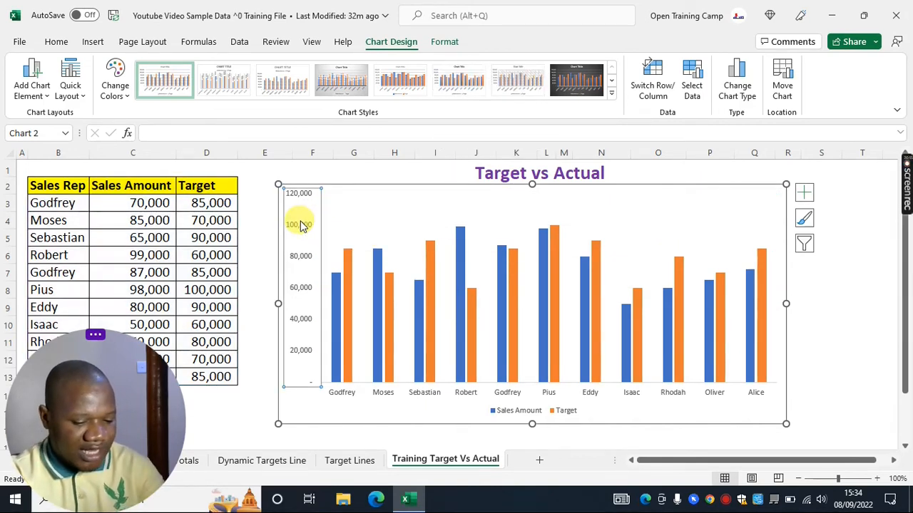
pyautogui.press('Delete')
# Compare the new chart with the original chart on the Target Lines sheet
pyautogui.click(436, 246)
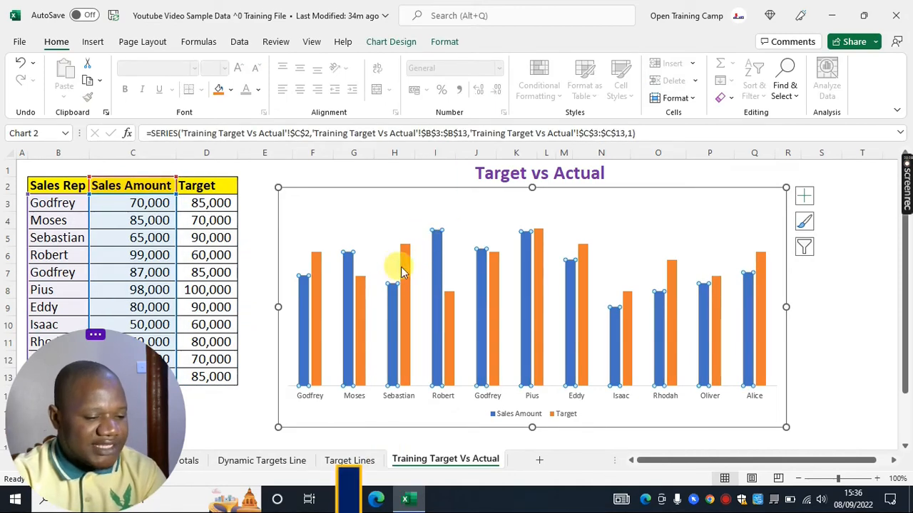
pyautogui.moveTo(408, 267)
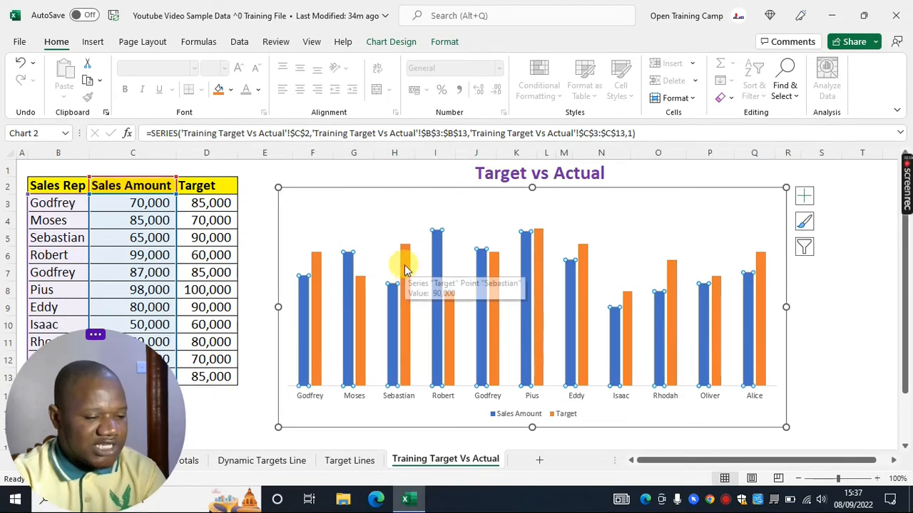
pyautogui.click(348, 465)
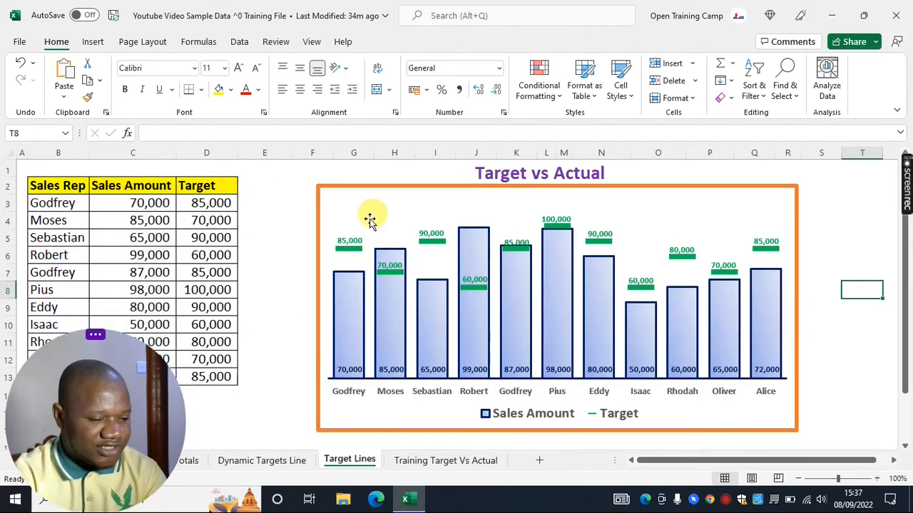
pyautogui.click(422, 461)
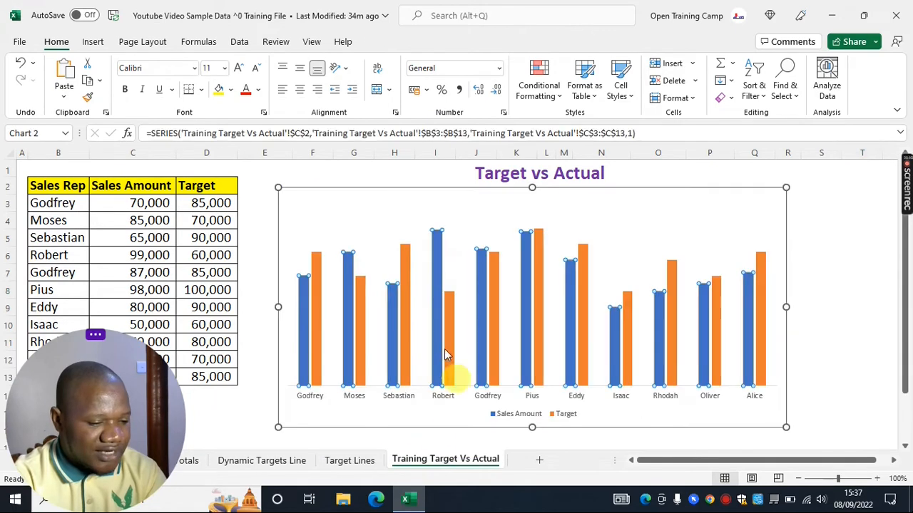
# Change the Target series chart type to Scatter in the combo chart settings
pyautogui.click(406, 294)
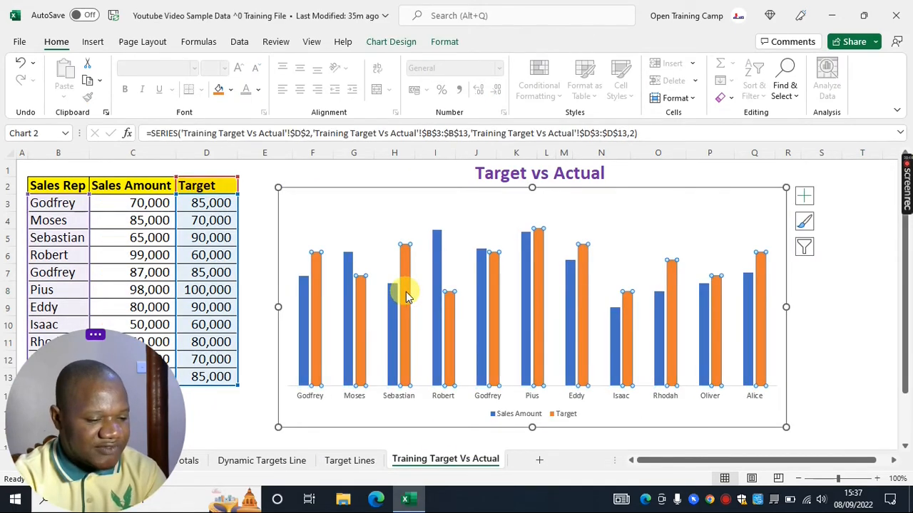
pyautogui.rightClick(405, 291)
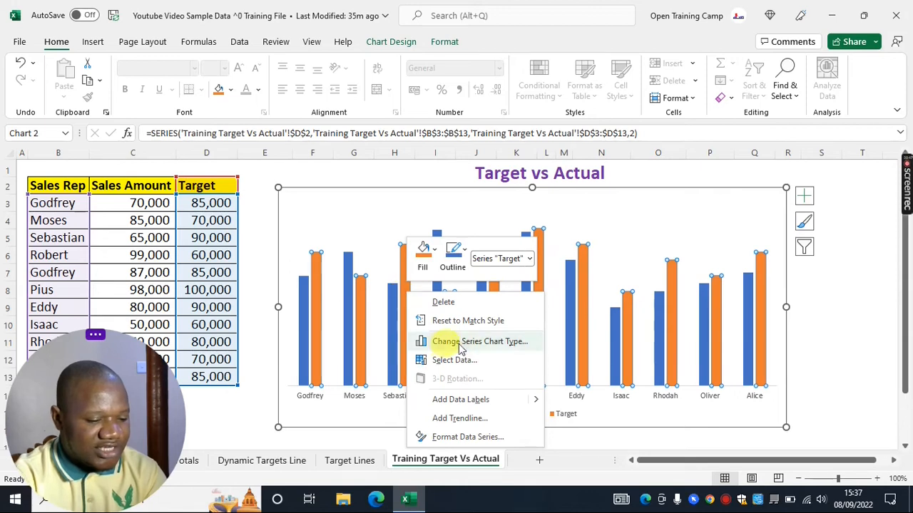
pyautogui.click(466, 343)
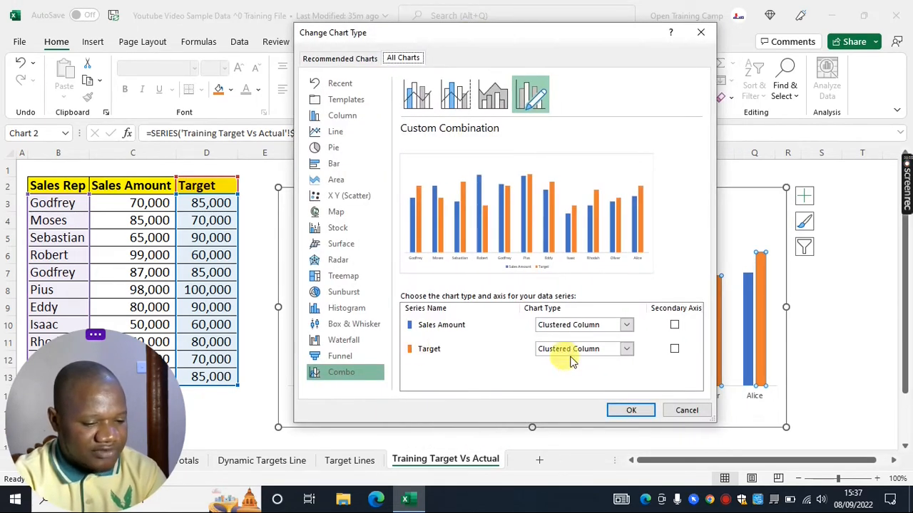
pyautogui.click(628, 349)
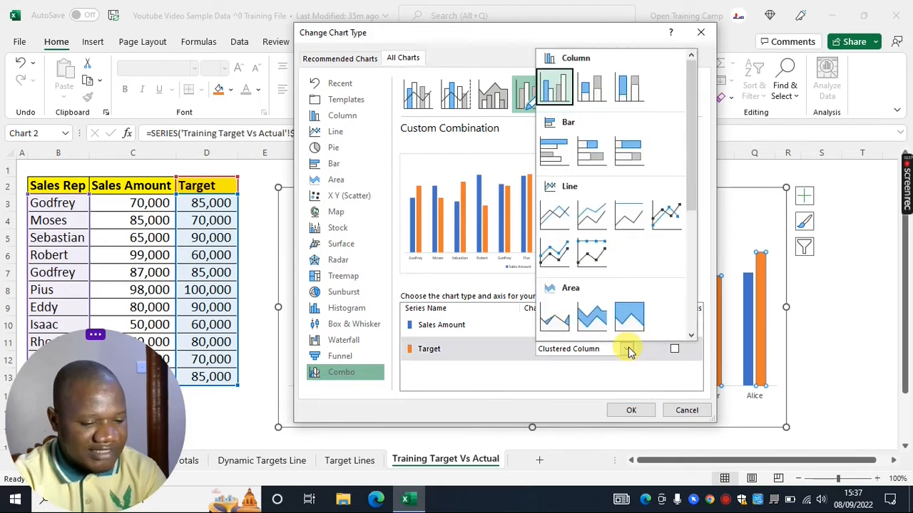
pyautogui.moveTo(692, 138); pyautogui.dragTo(697, 288)
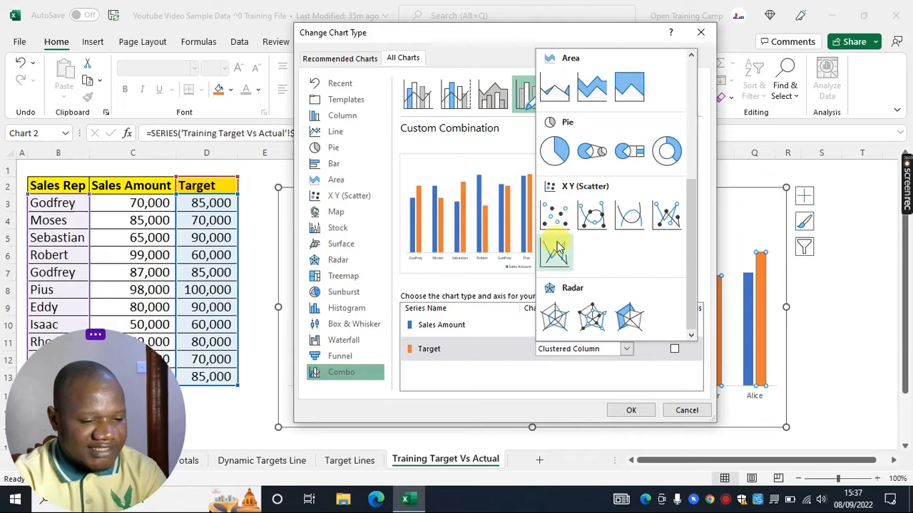
pyautogui.click(554, 213)
pyautogui.click(631, 410)
pyautogui.press('Escape')
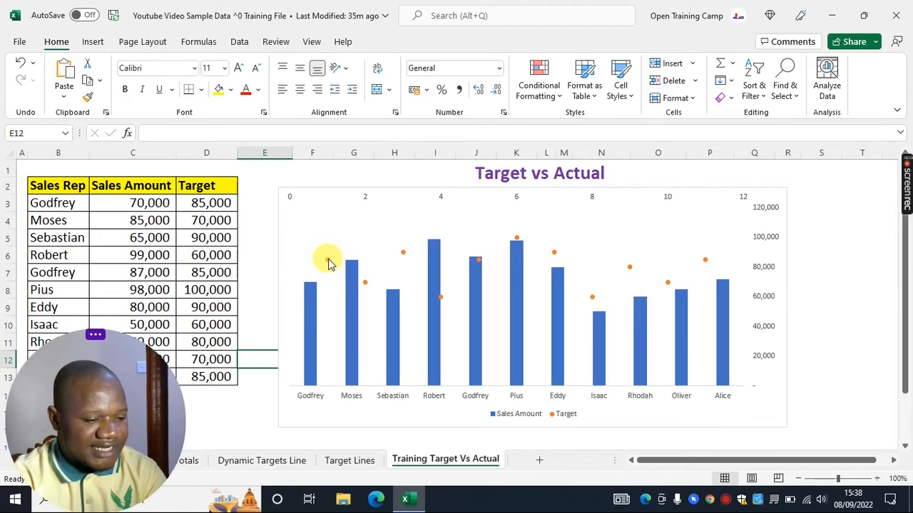
# Delete the secondary vertical axis and the secondary horizontal axis from the chart
pyautogui.click(770, 241)
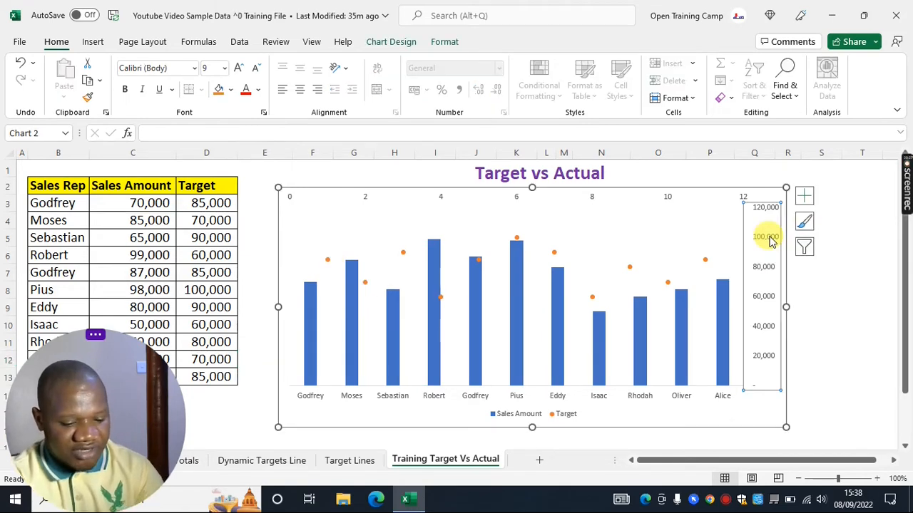
pyautogui.press('Delete')
pyautogui.click(691, 199)
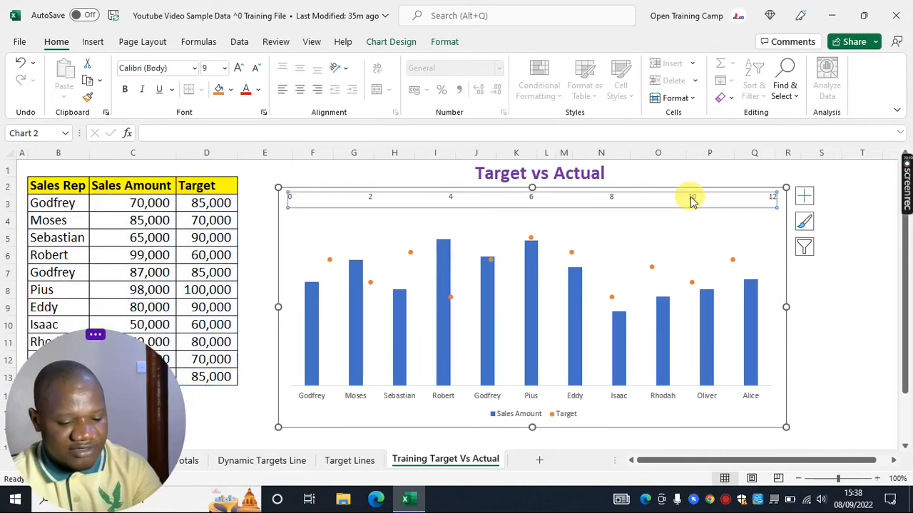
pyautogui.press('Delete')
# Set the Sales Amount columns' gap width to 57% in the series formatting
pyautogui.click(846, 307)
pyautogui.press('Up')
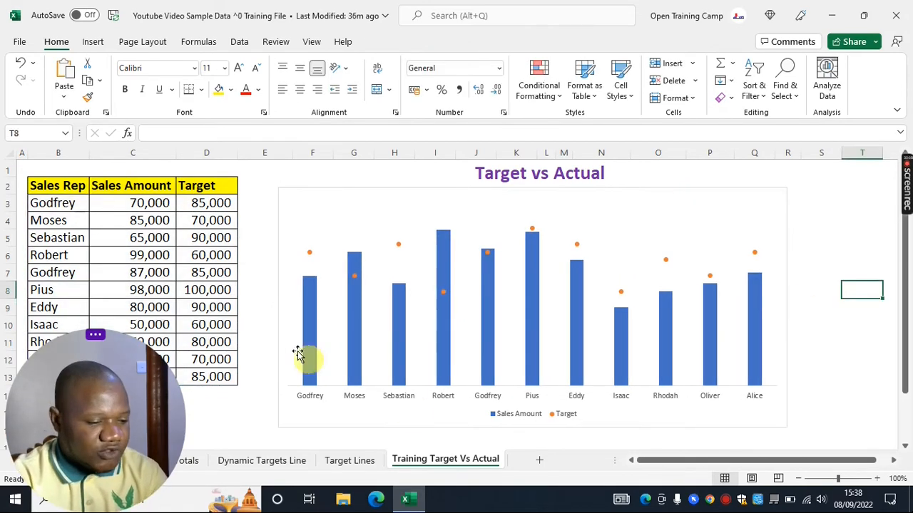
pyautogui.click(442, 333)
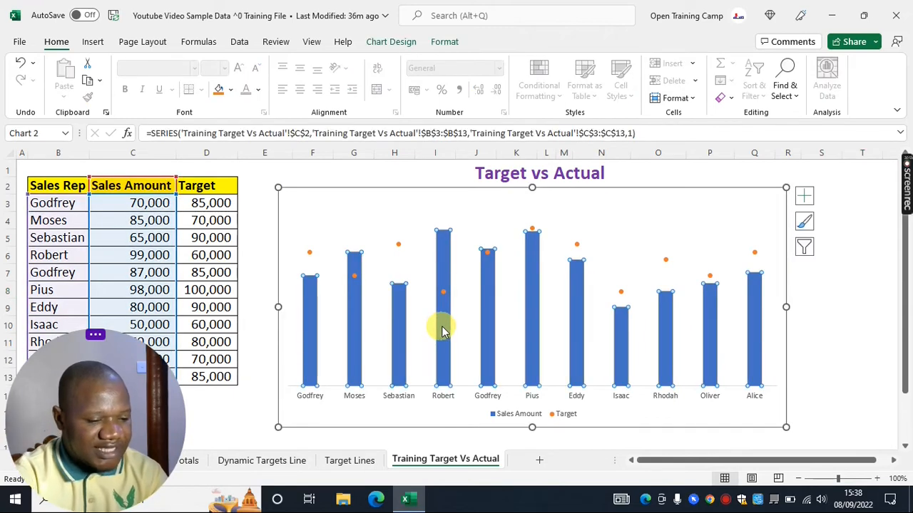
pyautogui.rightClick(442, 330)
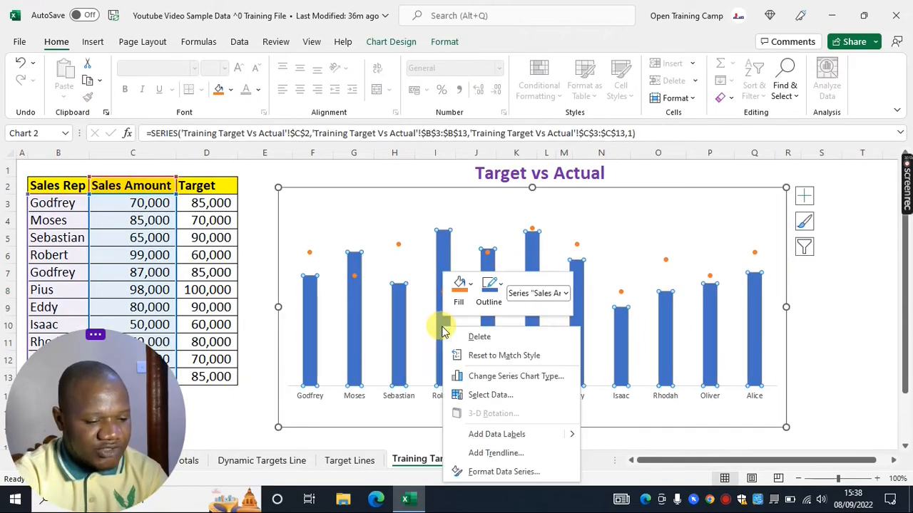
pyautogui.click(498, 473)
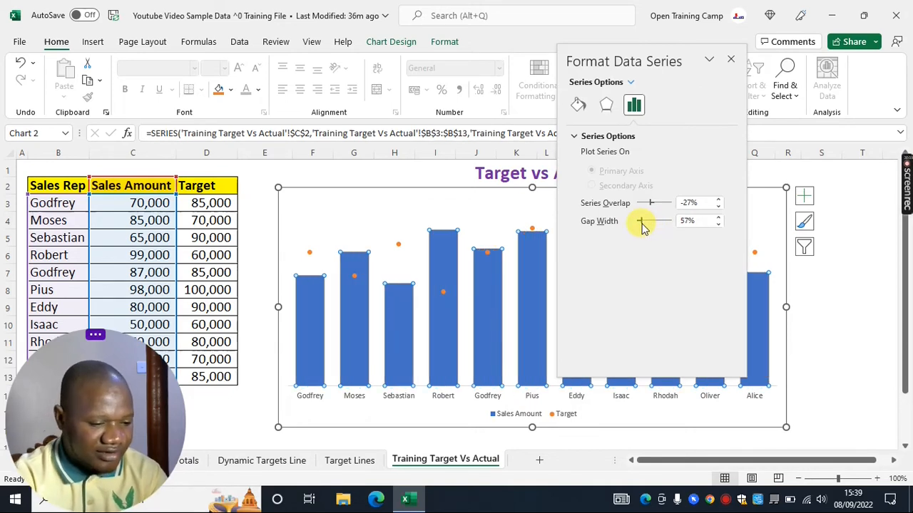
pyautogui.click(730, 58)
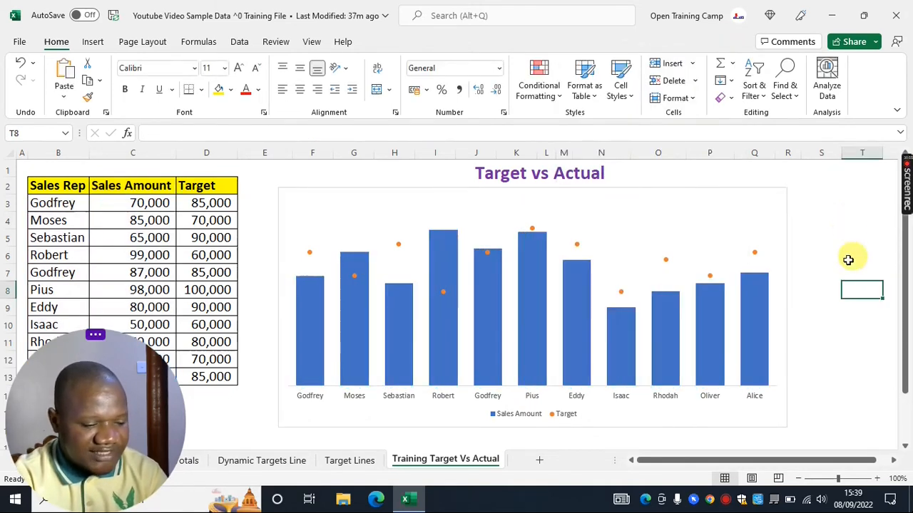
# Change the Target series markers to the built-in dash type with size 25
pyautogui.click(310, 255)
pyautogui.rightClick(310, 256)
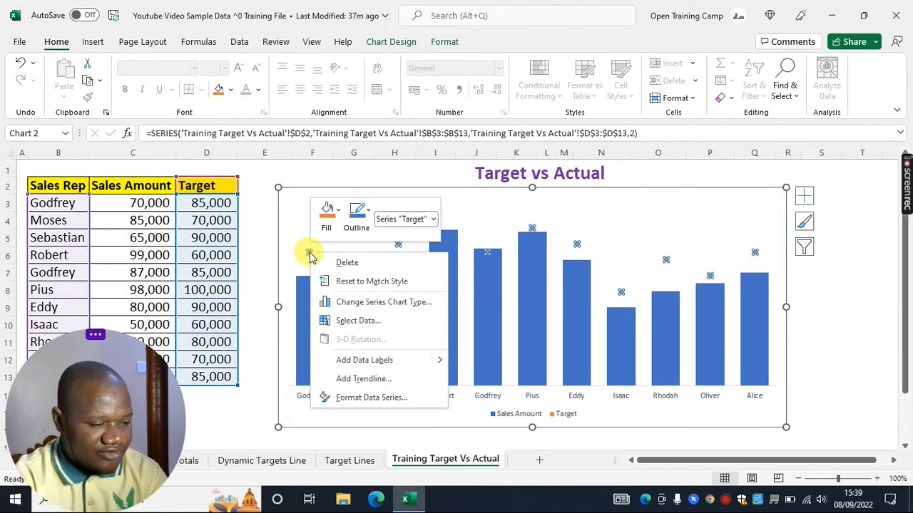
pyautogui.click(369, 397)
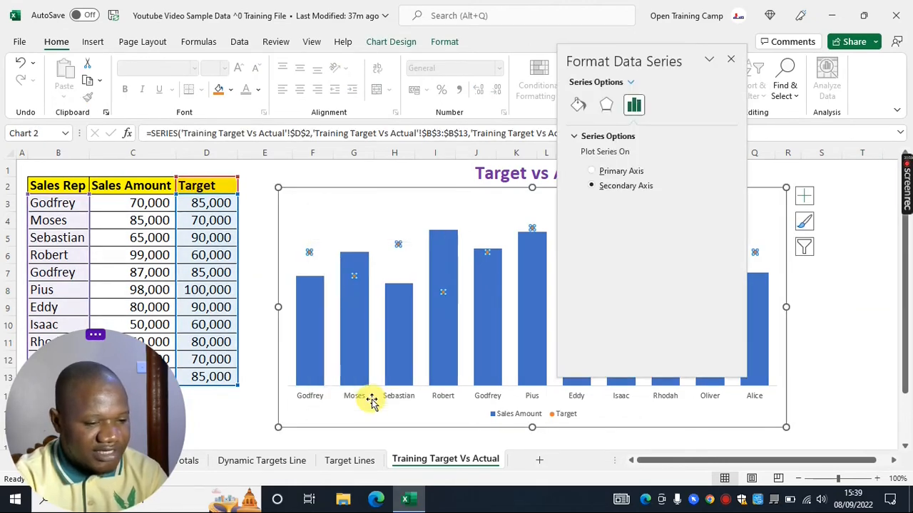
pyautogui.click(576, 105)
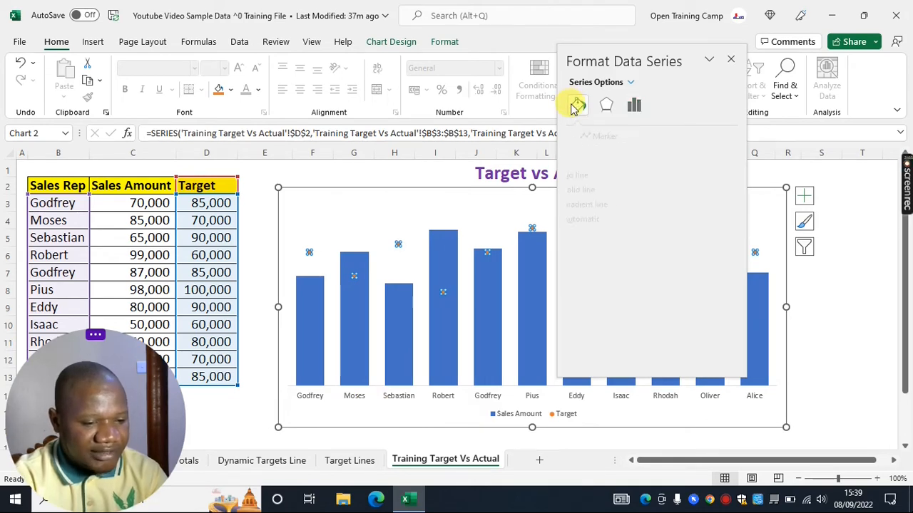
pyautogui.click(631, 138)
pyautogui.click(576, 155)
pyautogui.click(584, 203)
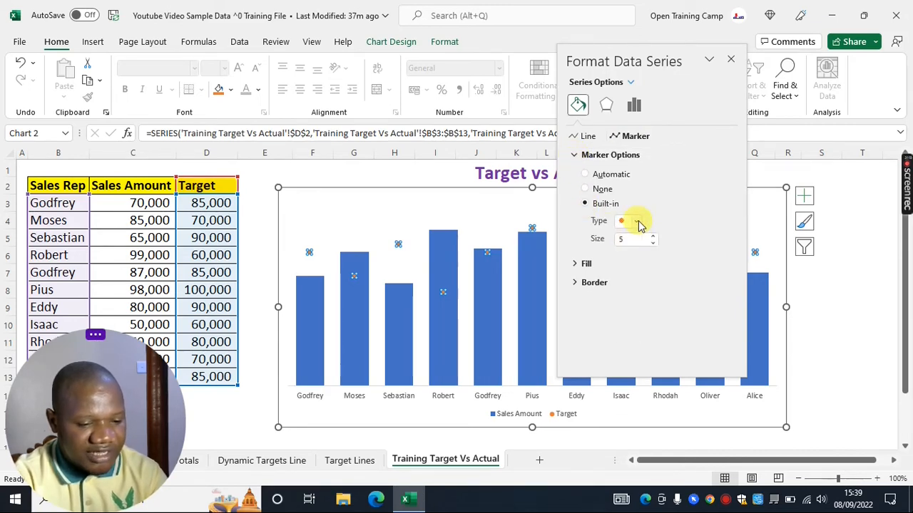
pyautogui.click(637, 223)
pyautogui.click(626, 314)
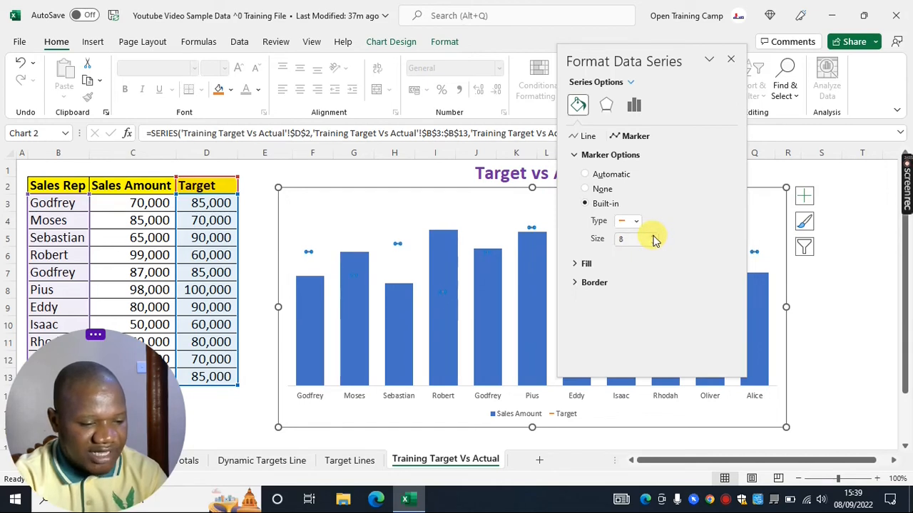
pyautogui.click(653, 237)
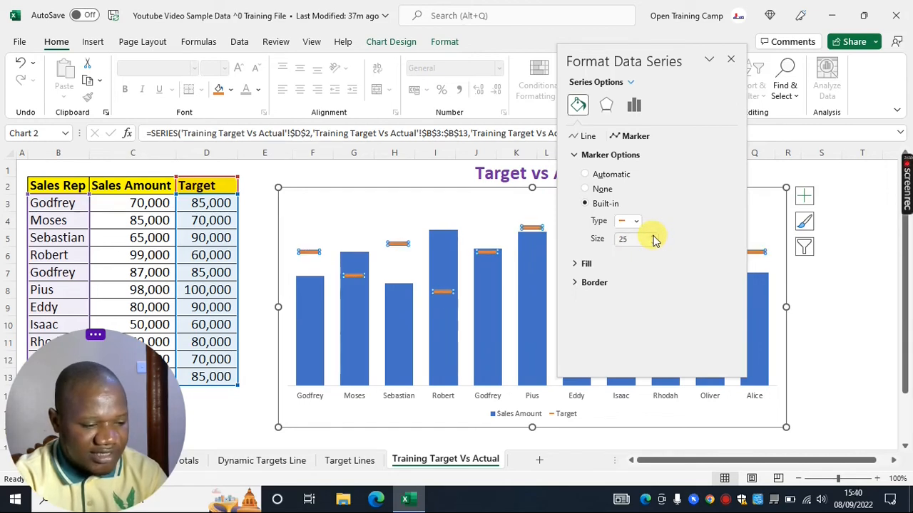
pyautogui.click(653, 236)
pyautogui.click(653, 237)
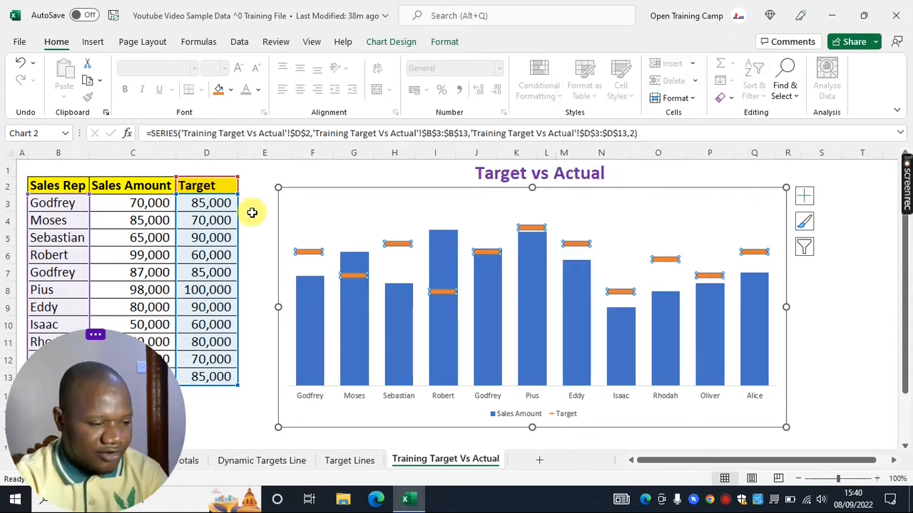
# Plot the Target series on the secondary axis
pyautogui.click(301, 254)
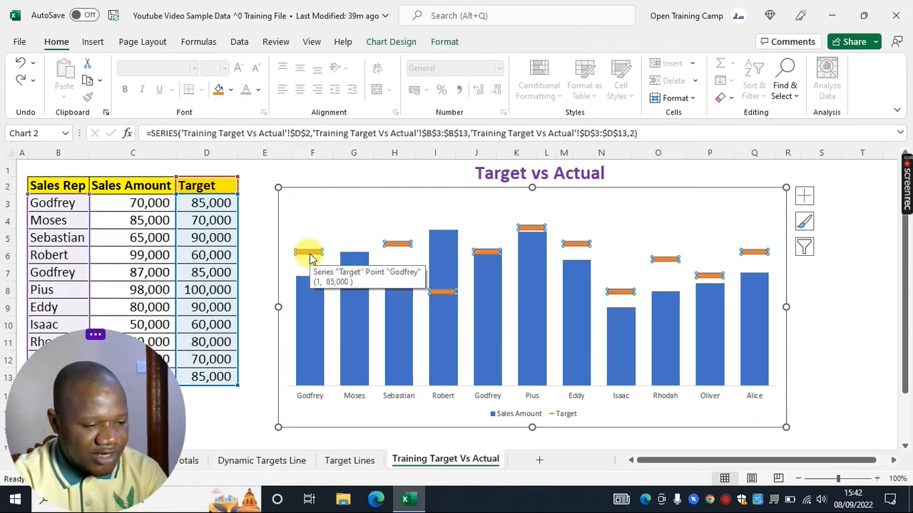
pyautogui.rightClick(306, 252)
pyautogui.click(378, 398)
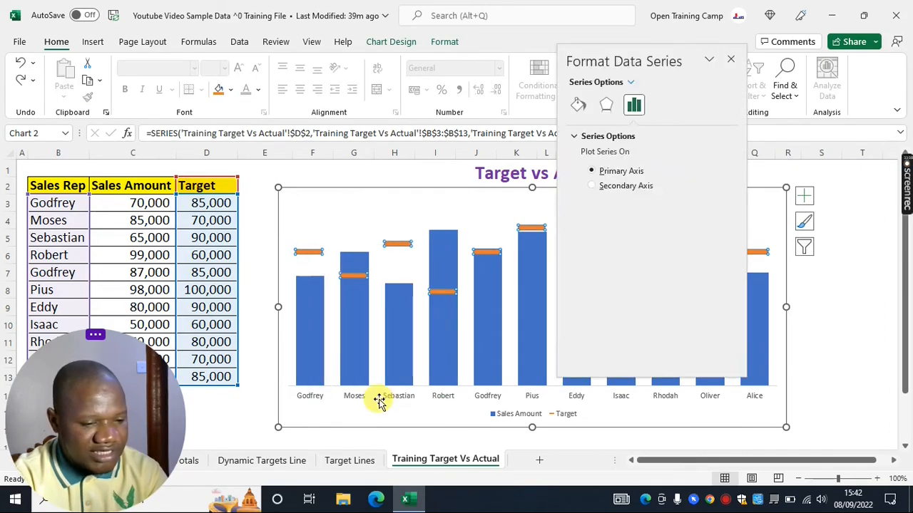
pyautogui.click(592, 186)
pyautogui.click(730, 60)
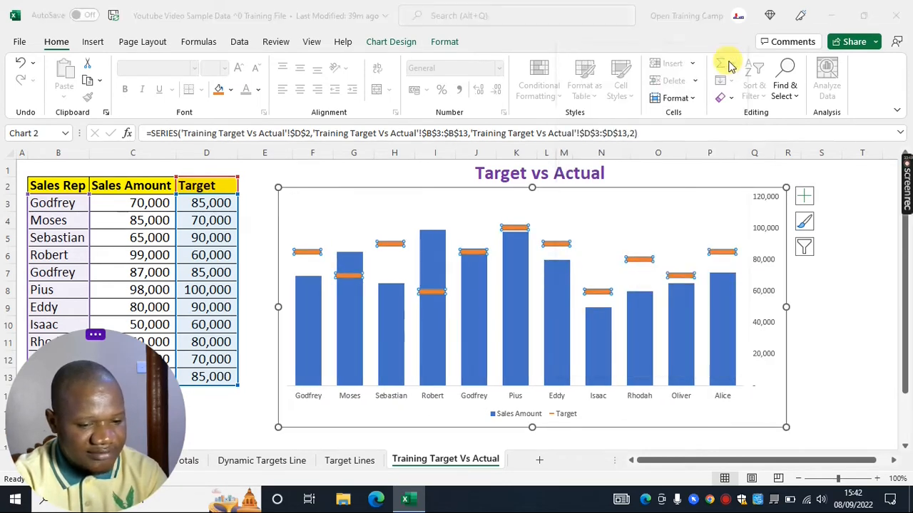
# Reopen the Target series formatting and set its marker size to 29
pyautogui.rightClick(400, 249)
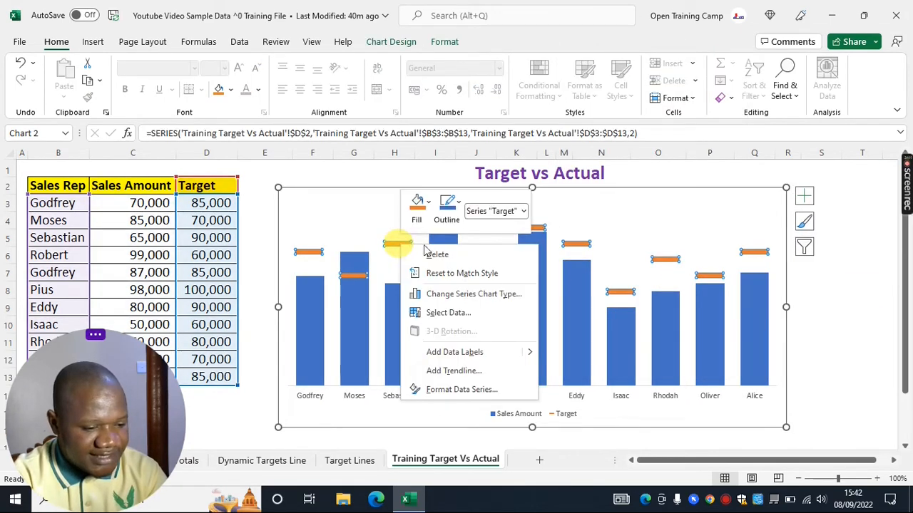
pyautogui.click(479, 386)
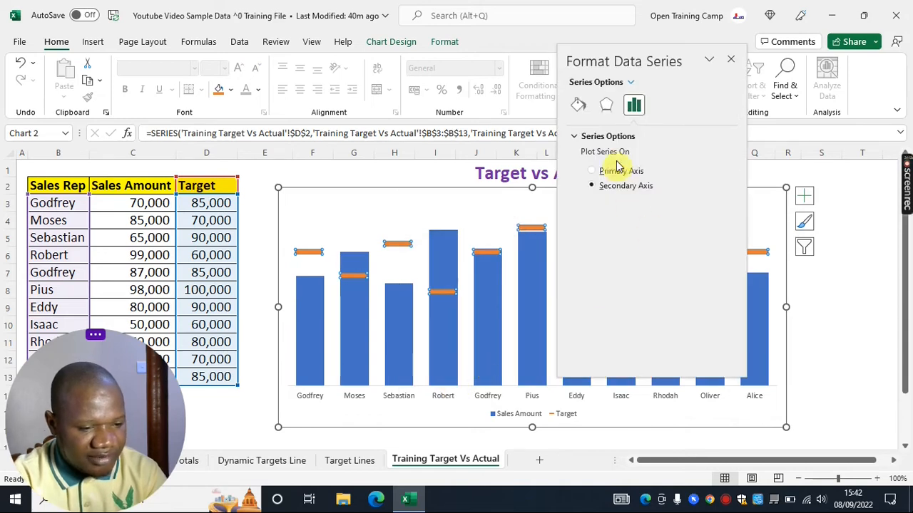
pyautogui.click(578, 105)
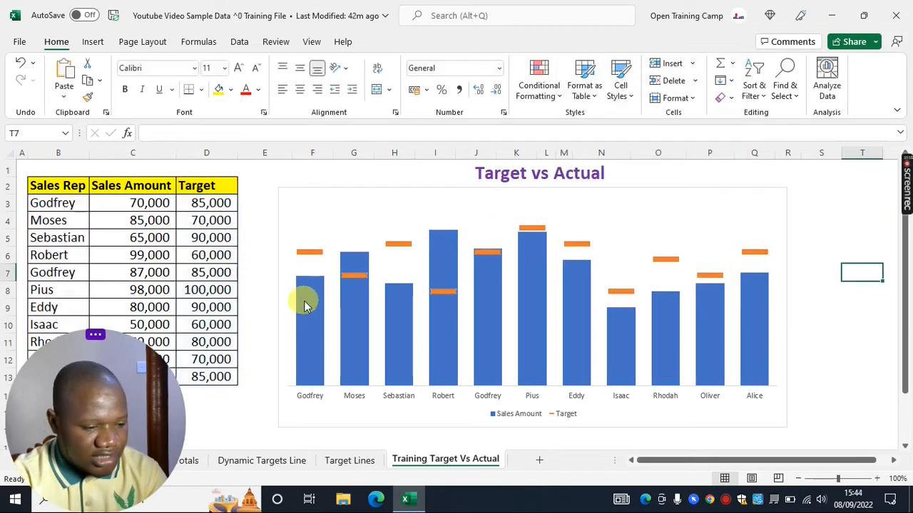
# Apply a gradient fill to the Sales Amount columns
pyautogui.click(304, 305)
pyautogui.rightClick(307, 303)
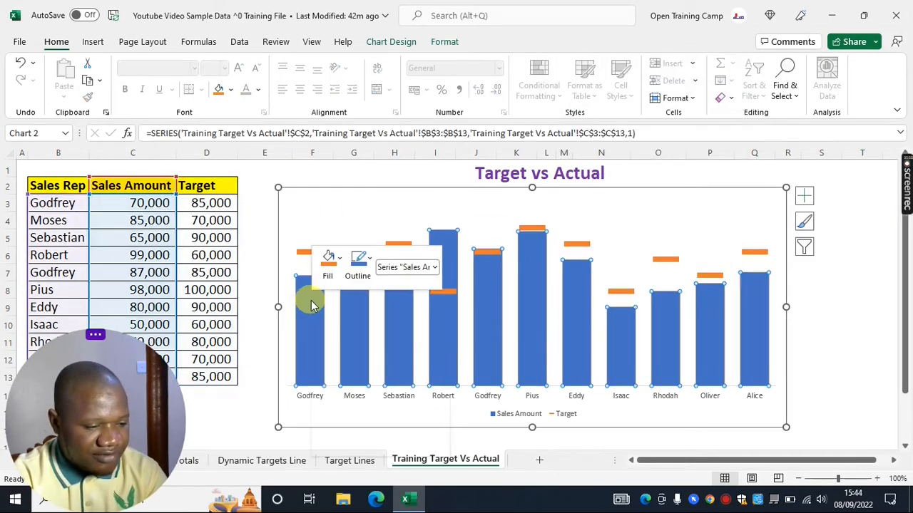
pyautogui.click(369, 445)
pyautogui.moveTo(126, 55); pyautogui.dragTo(668, 67)
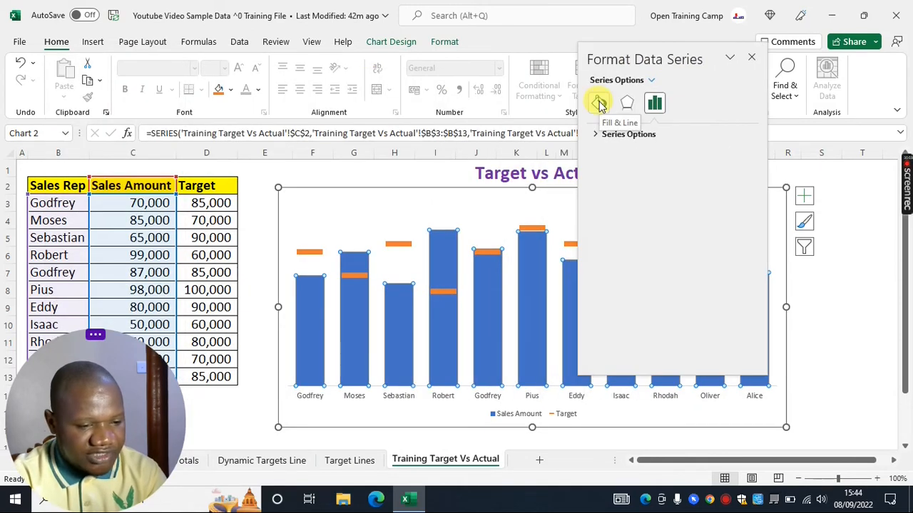
pyautogui.click(599, 103)
pyautogui.click(599, 134)
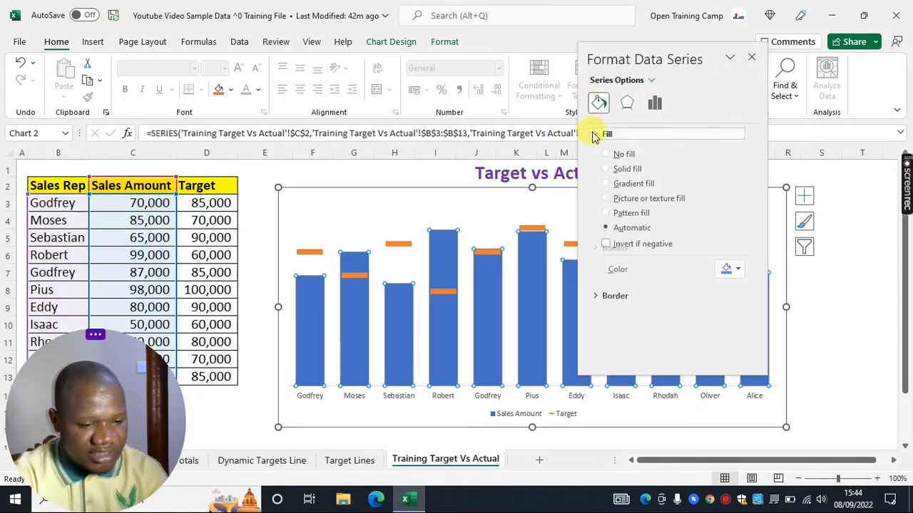
pyautogui.click(607, 185)
# Give the Sales Amount columns a solid dark blue border 2.5 pt wide
pyautogui.click(595, 134)
pyautogui.click(595, 153)
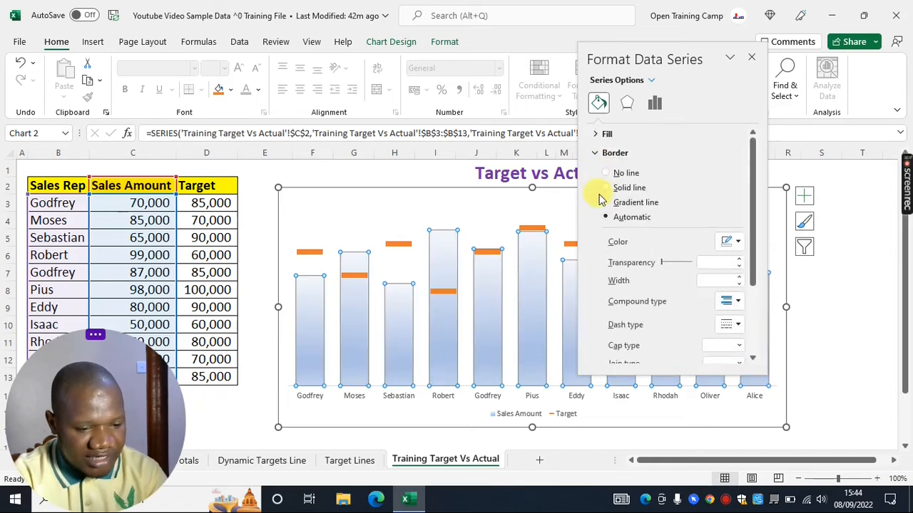
pyautogui.click(606, 188)
pyautogui.click(737, 241)
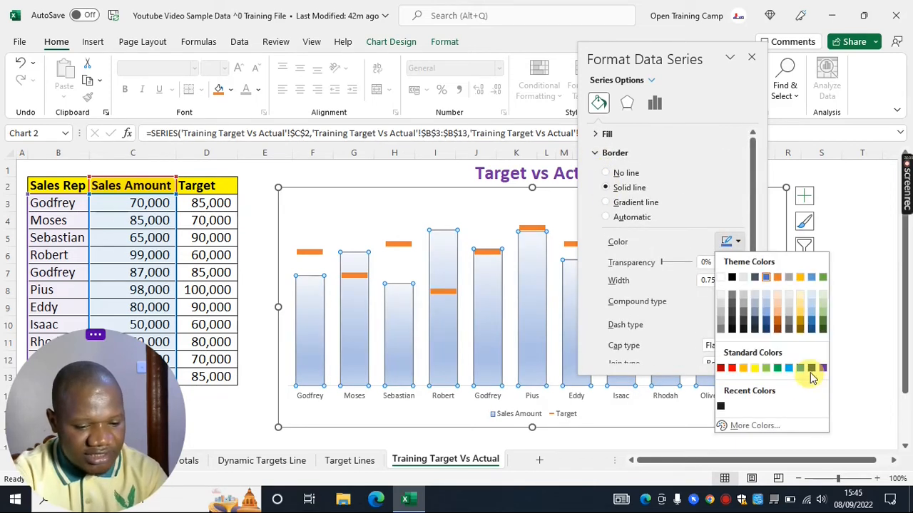
pyautogui.click(810, 368)
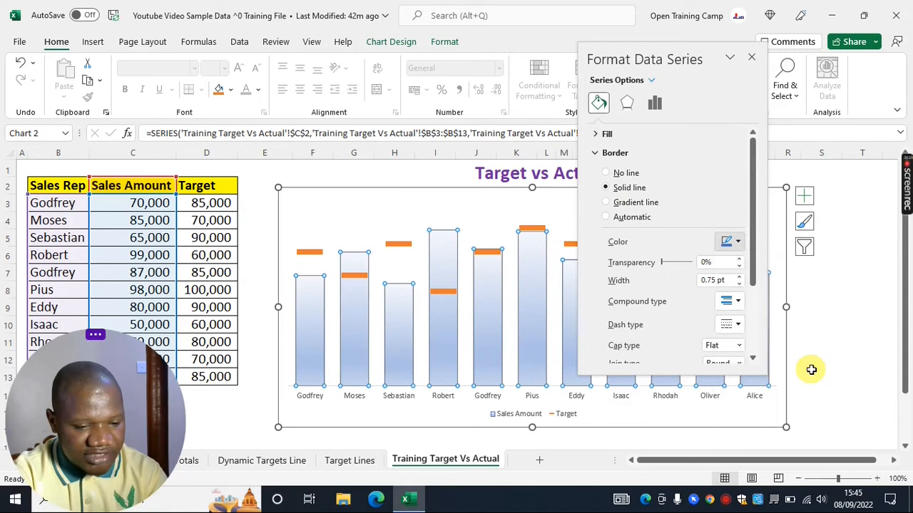
pyautogui.click(740, 277)
pyautogui.click(740, 278)
pyautogui.click(740, 277)
pyautogui.click(740, 277)
pyautogui.click(740, 278)
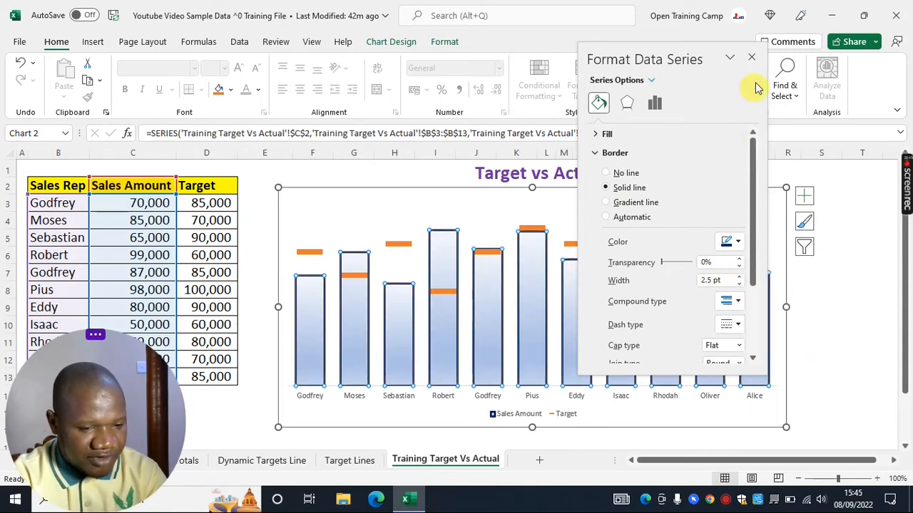
pyautogui.click(752, 60)
# Increase the chart legend's font size to 16
pyautogui.click(847, 337)
pyautogui.click(520, 414)
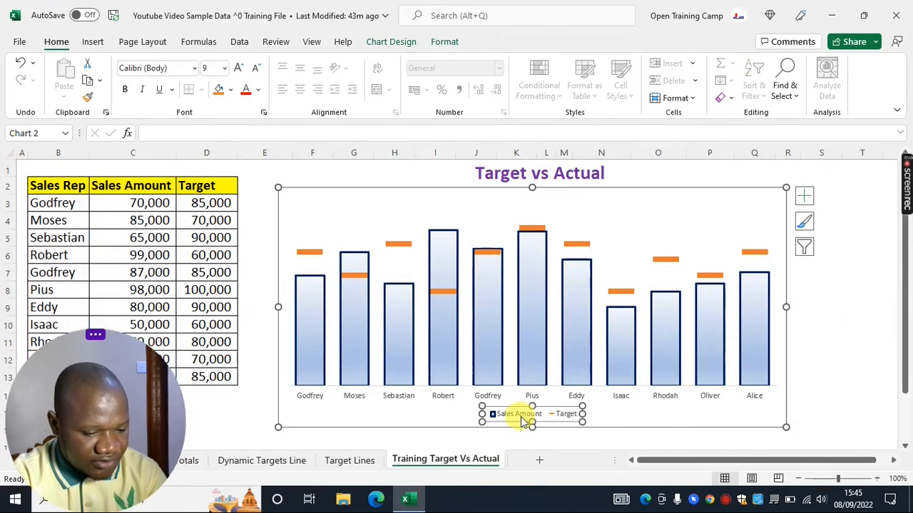
pyautogui.click(241, 67)
pyautogui.click(241, 68)
pyautogui.click(241, 67)
pyautogui.click(241, 67)
pyautogui.click(241, 67)
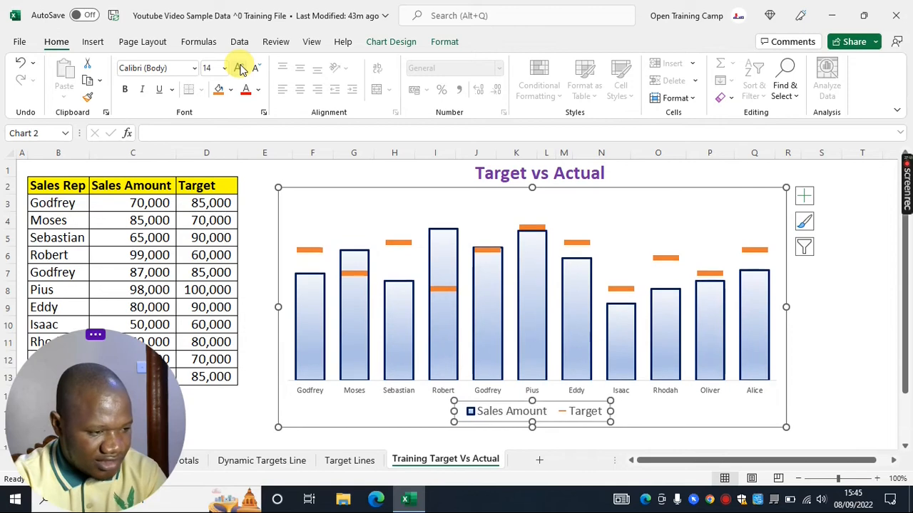
pyautogui.click(241, 68)
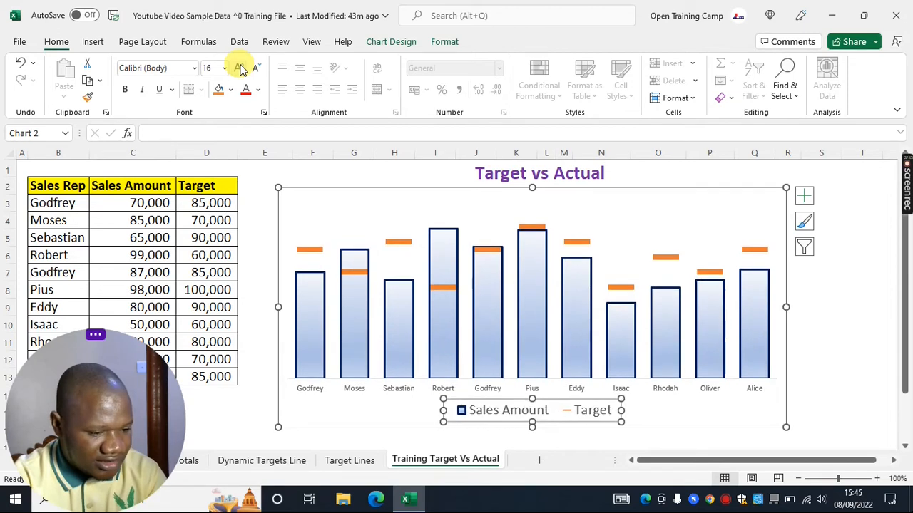
# Increase the horizontal axis labels' font size to 12 and make them bold
pyautogui.click(858, 358)
pyautogui.click(456, 389)
pyautogui.click(417, 389)
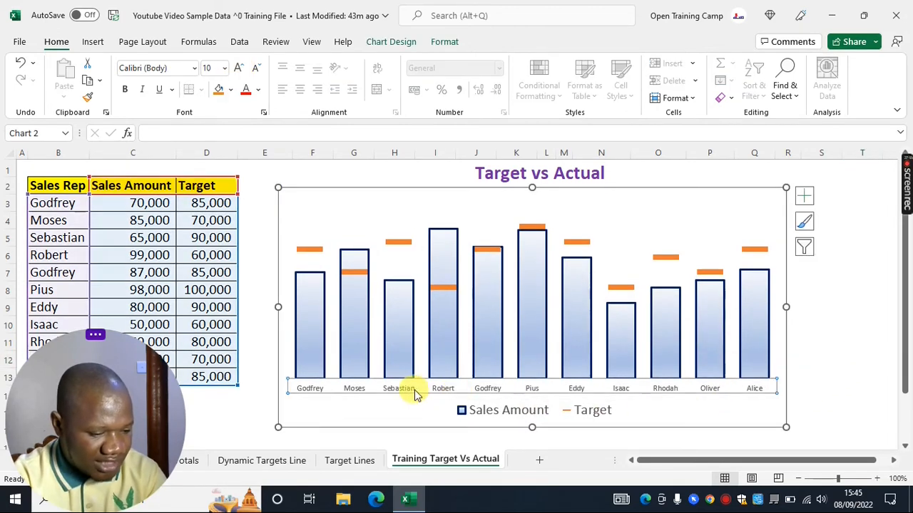
pyautogui.click(240, 69)
pyautogui.click(239, 68)
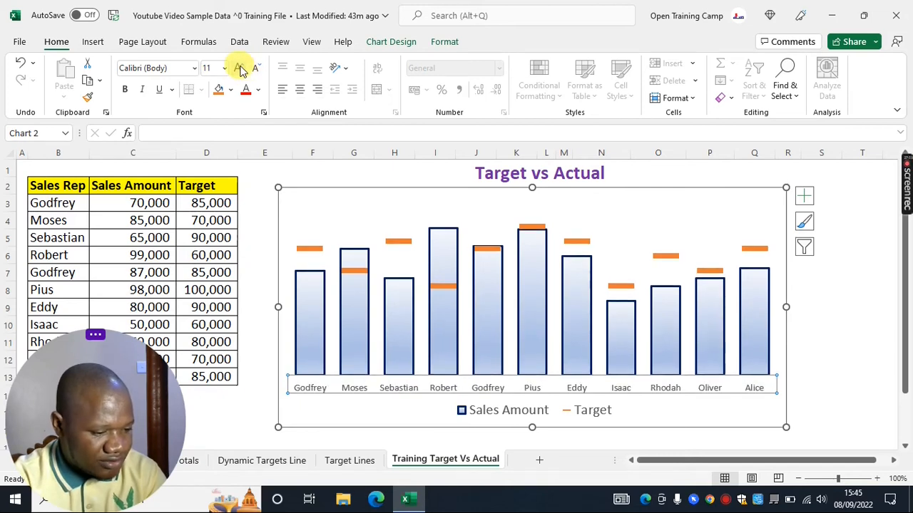
pyautogui.click(240, 68)
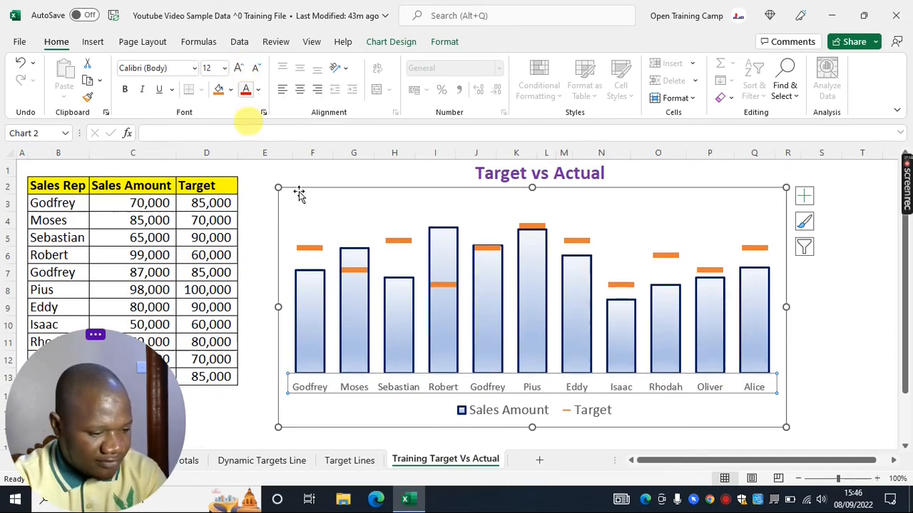
pyautogui.click(125, 90)
pyautogui.press('Escape')
pyautogui.press('Escape')
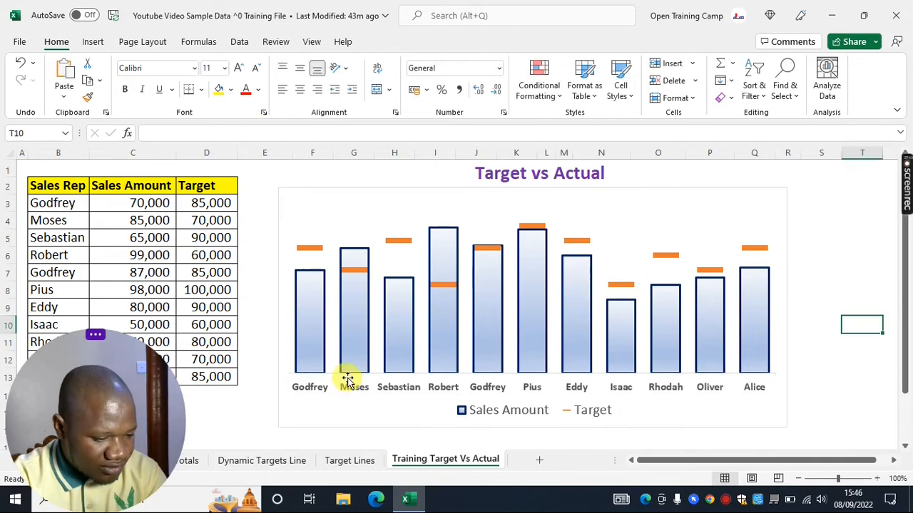
# Give the horizontal axis line a dark blue outline with a 2¼ pt weight
pyautogui.click(349, 390)
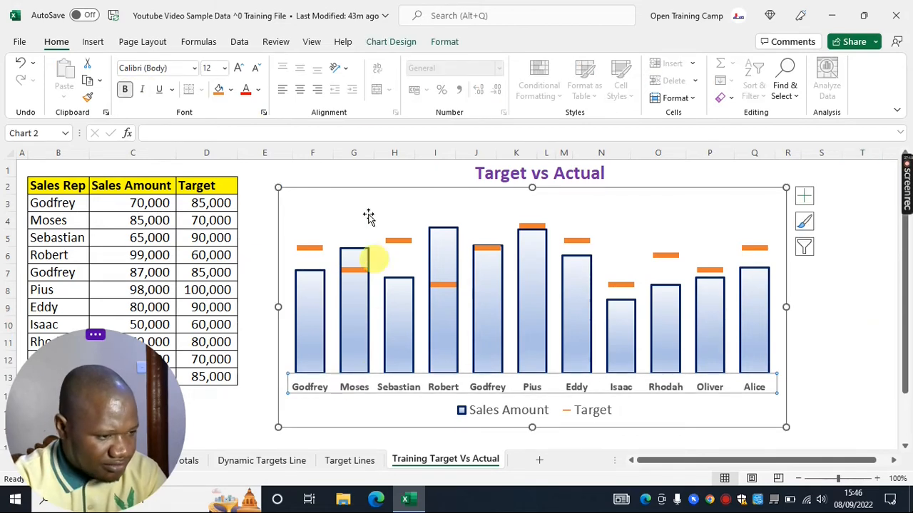
pyautogui.click(445, 41)
pyautogui.click(393, 81)
pyautogui.click(444, 226)
pyautogui.click(396, 80)
pyautogui.moveTo(415, 325)
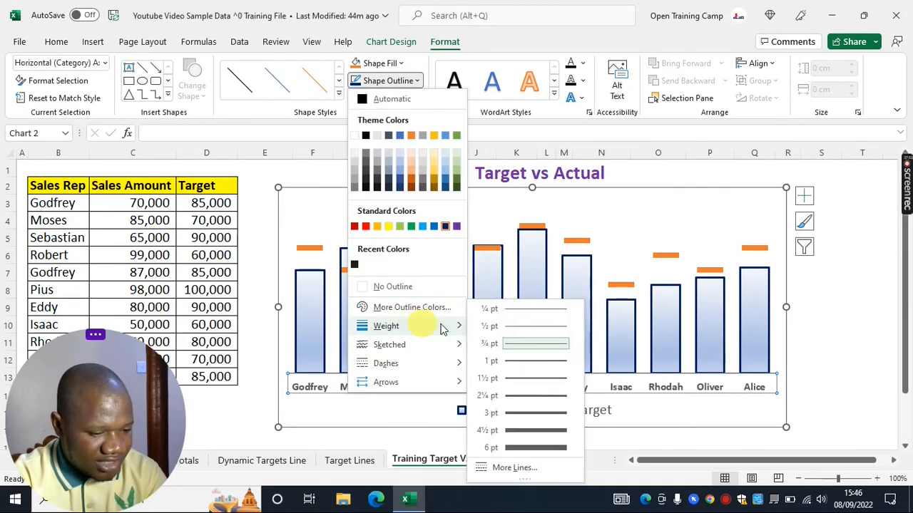
pyautogui.click(530, 395)
pyautogui.click(261, 219)
pyautogui.click(398, 320)
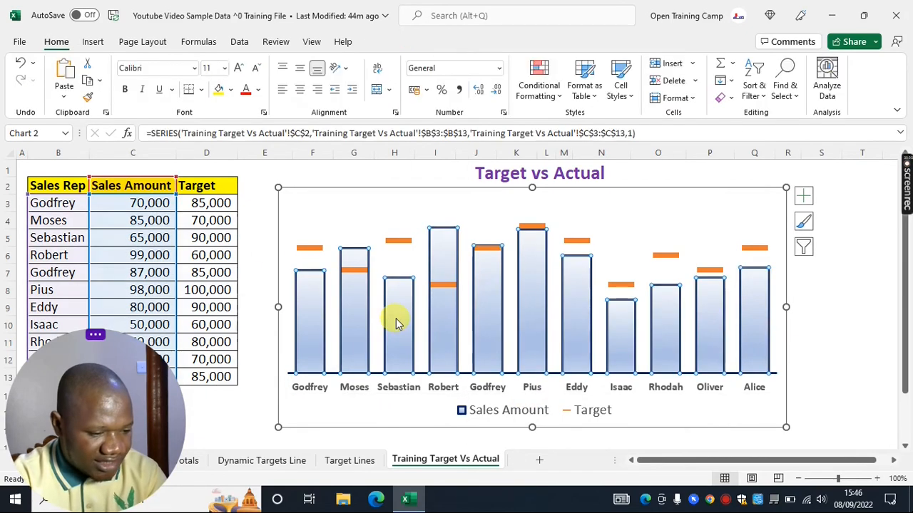
# Add data labels to the Sales Amount columns and position them at the inside base
pyautogui.click(803, 196)
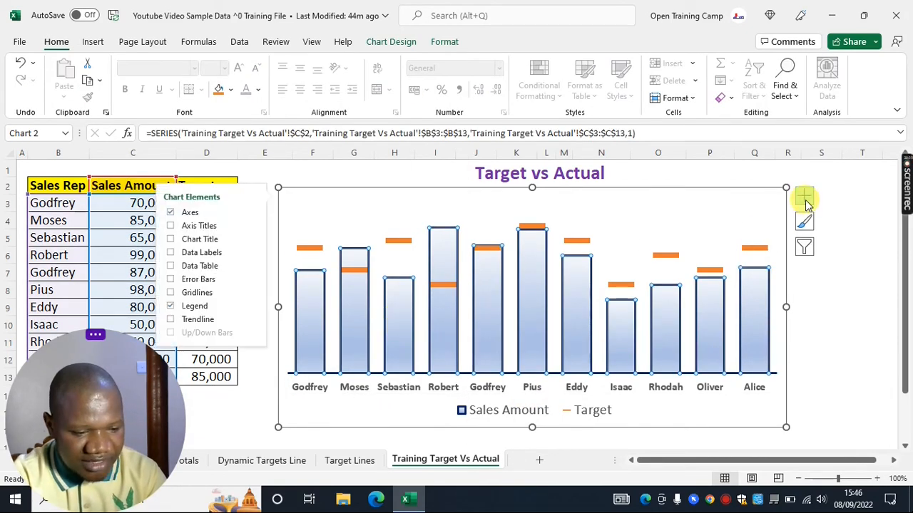
pyautogui.click(184, 253)
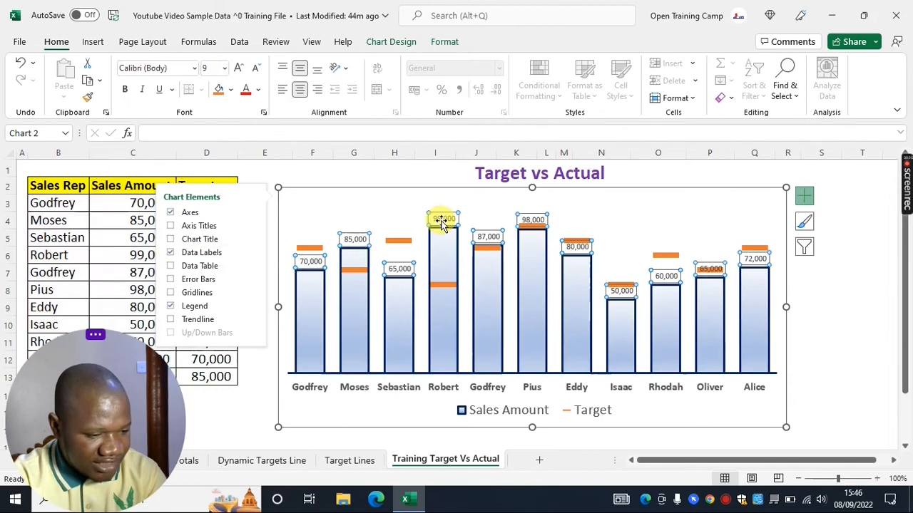
pyautogui.rightClick(442, 222)
pyautogui.click(517, 382)
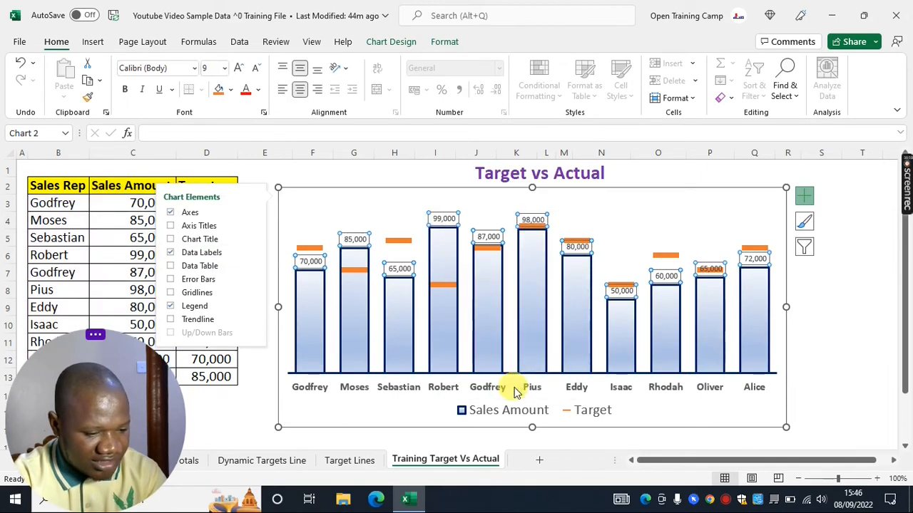
pyautogui.scroll(-1, 662, 351)
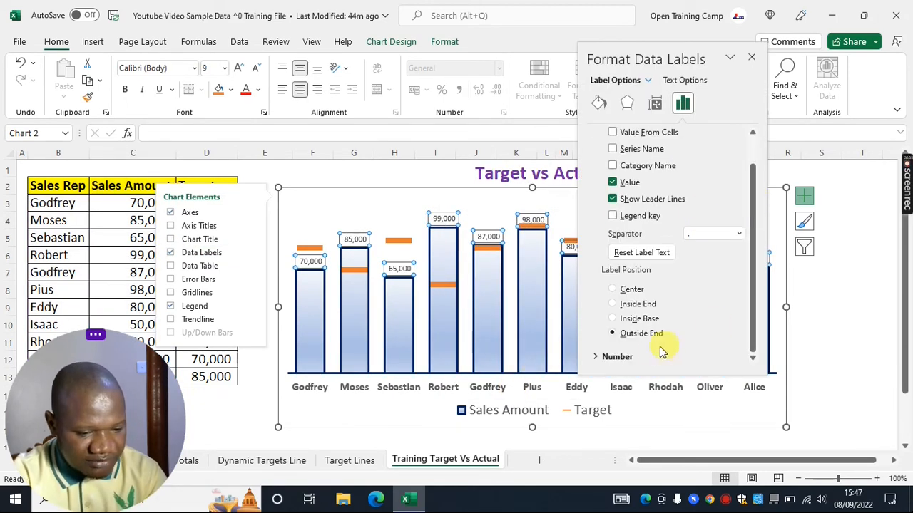
pyautogui.click(613, 320)
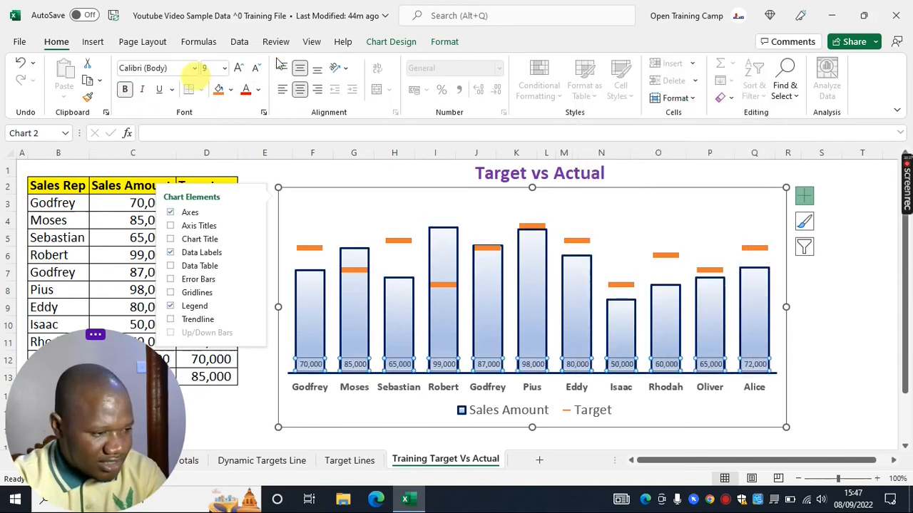
# Enlarge the column data labels to font size 10 and colour them dark blue
pyautogui.click(239, 68)
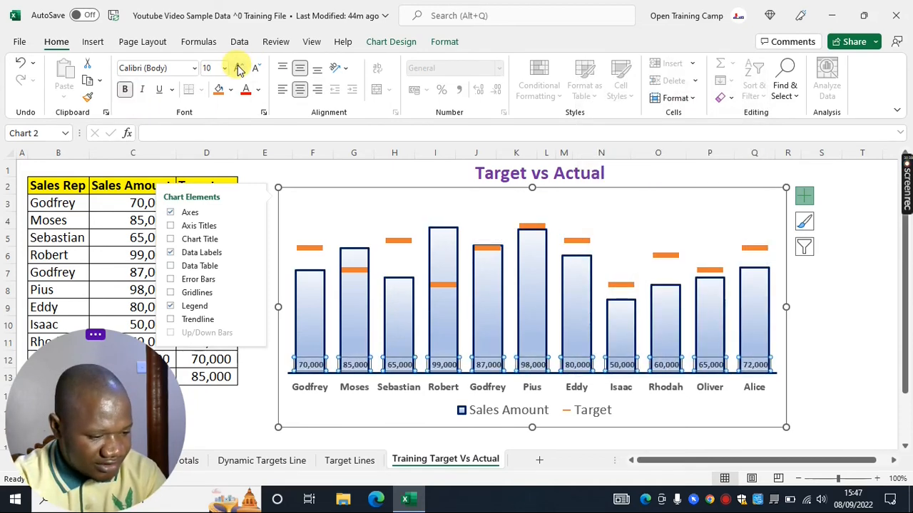
pyautogui.click(258, 89)
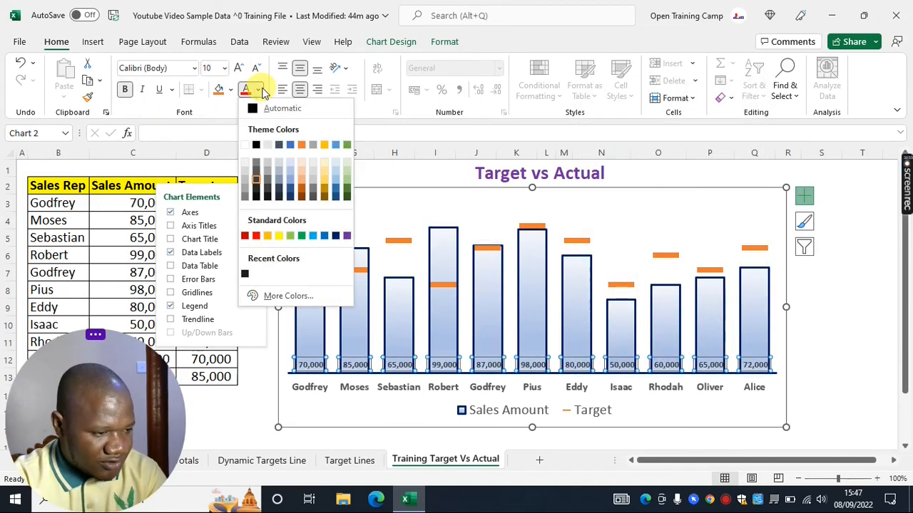
pyautogui.click(335, 235)
pyautogui.press('Escape')
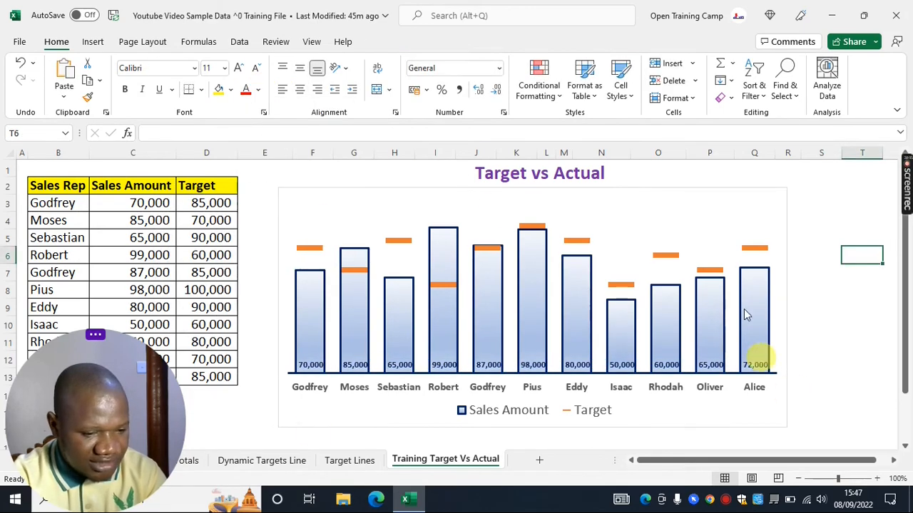
# Give the chart area a gold outline with a 3 pt weight
pyautogui.click(331, 190)
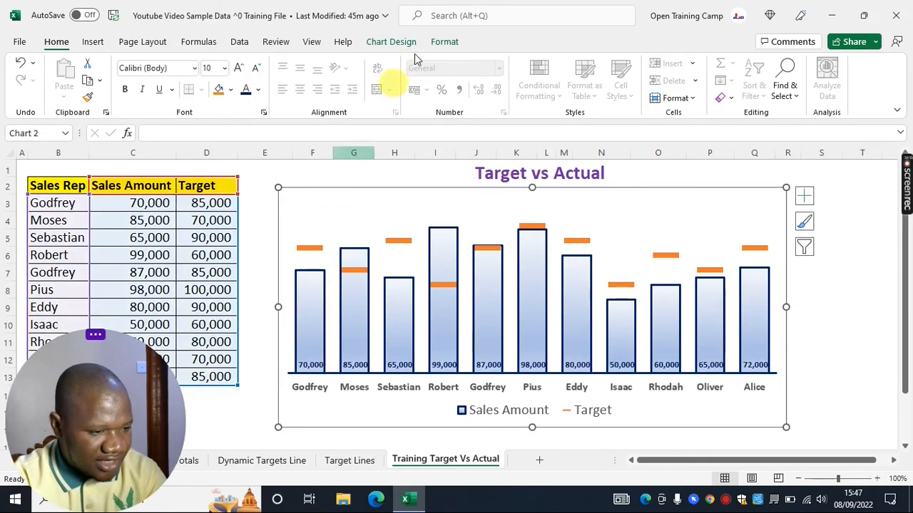
pyautogui.click(444, 43)
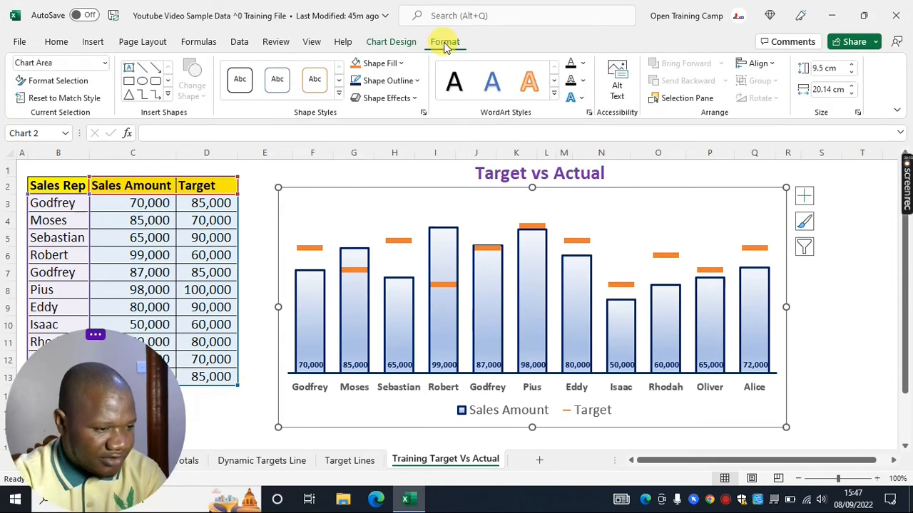
pyautogui.click(404, 82)
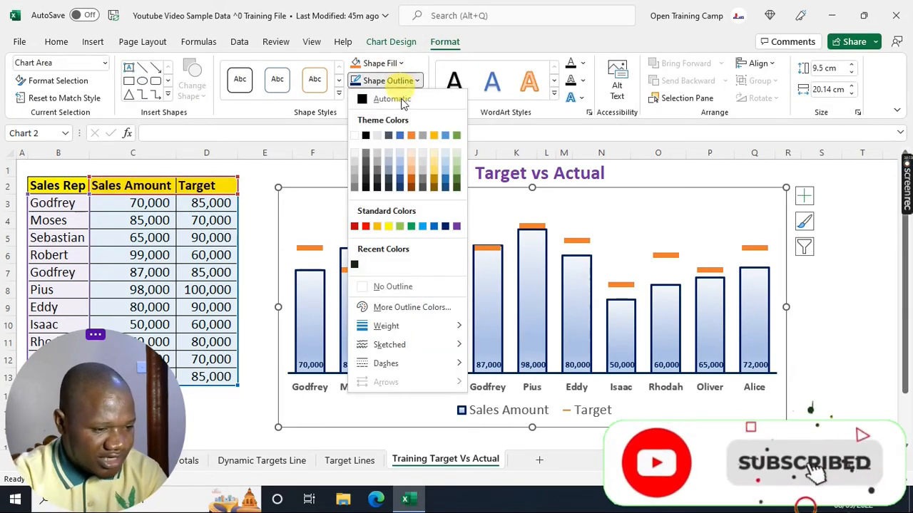
pyautogui.click(435, 136)
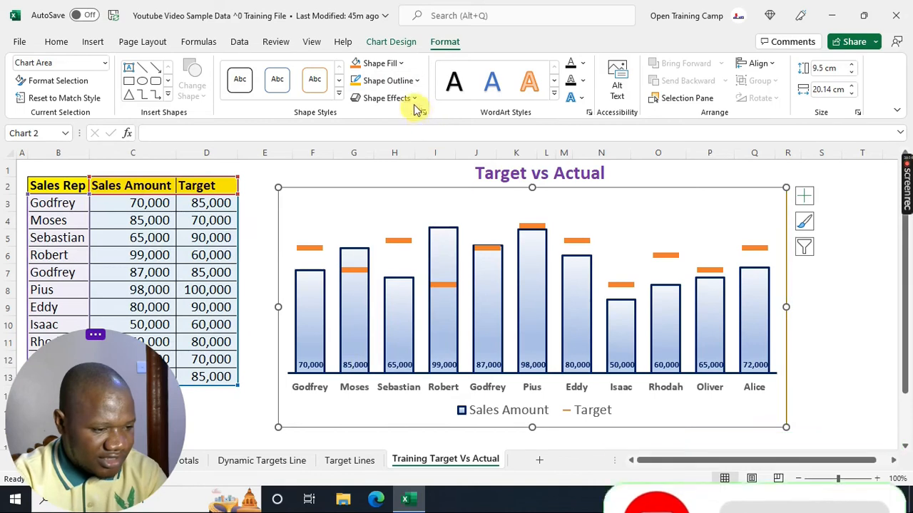
pyautogui.click(407, 82)
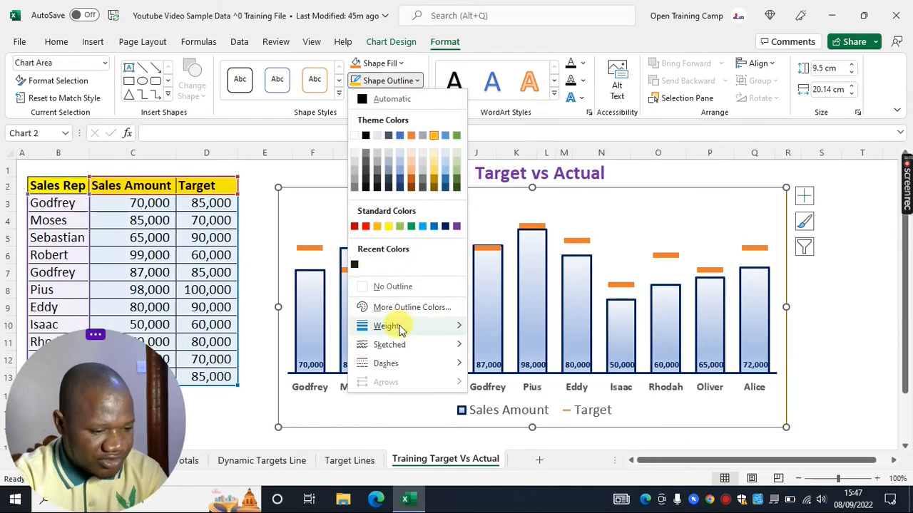
pyautogui.moveTo(410, 326)
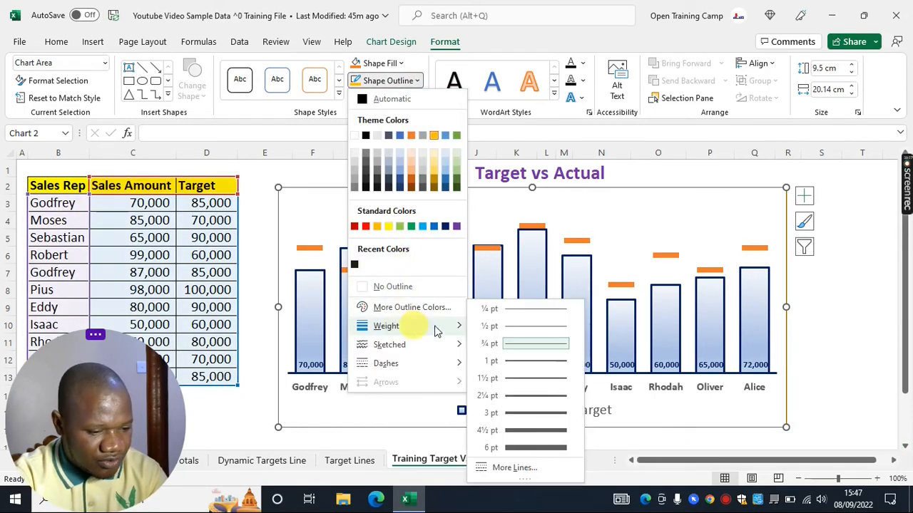
pyautogui.click(528, 412)
pyautogui.click(860, 293)
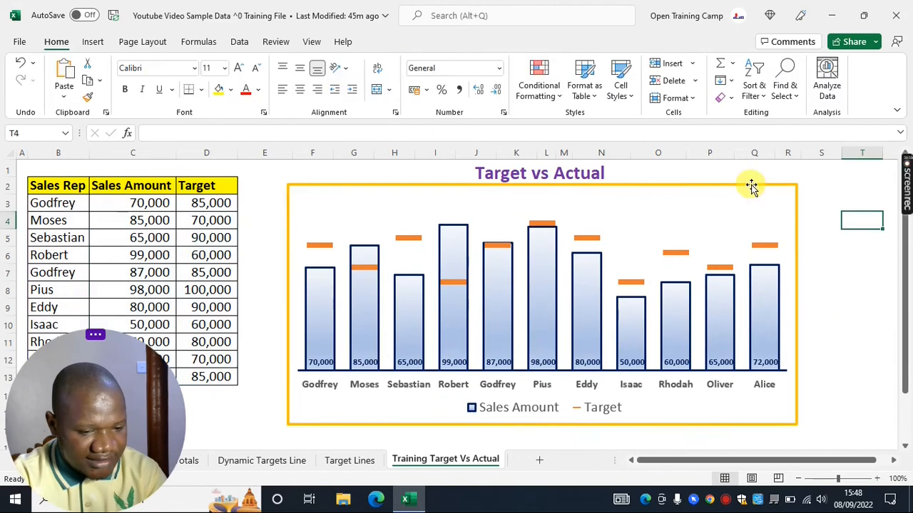
# Fill the Target markers with green and remove their outline
pyautogui.click(751, 188)
pyautogui.click(859, 289)
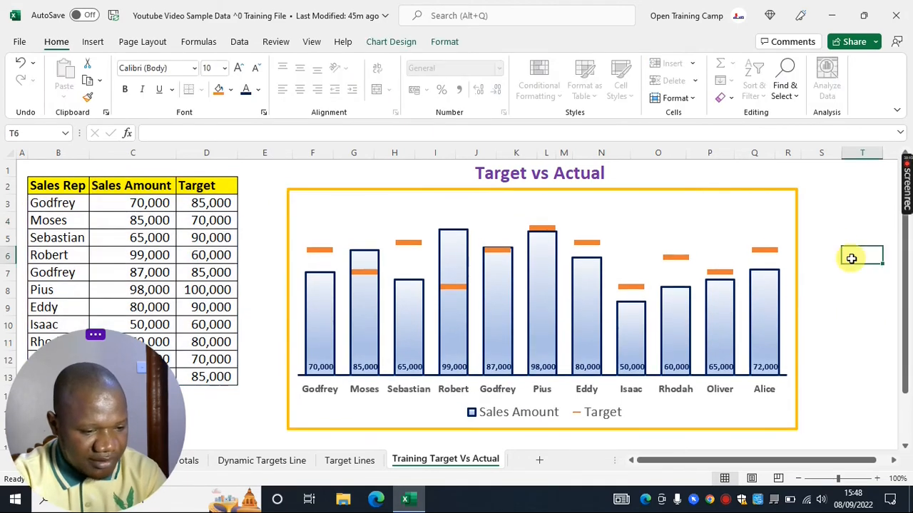
pyautogui.click(327, 256)
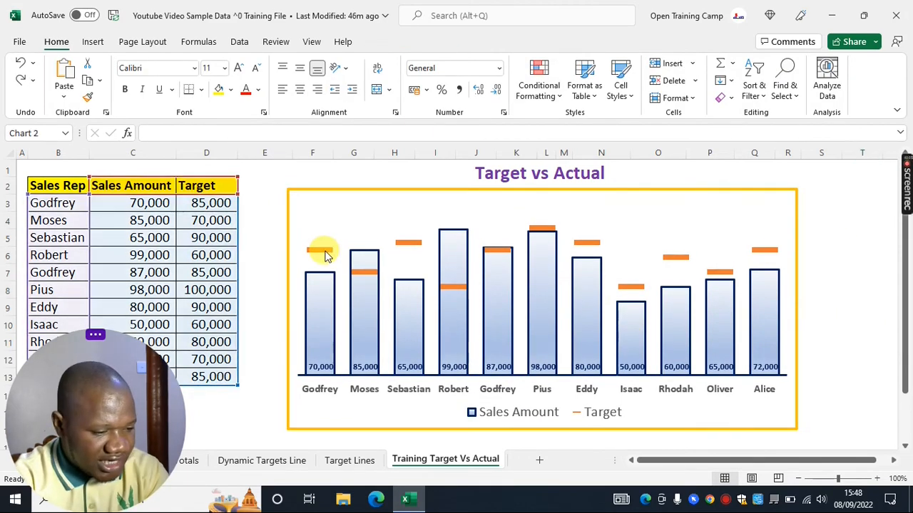
pyautogui.click(445, 41)
pyautogui.click(400, 64)
pyautogui.click(411, 212)
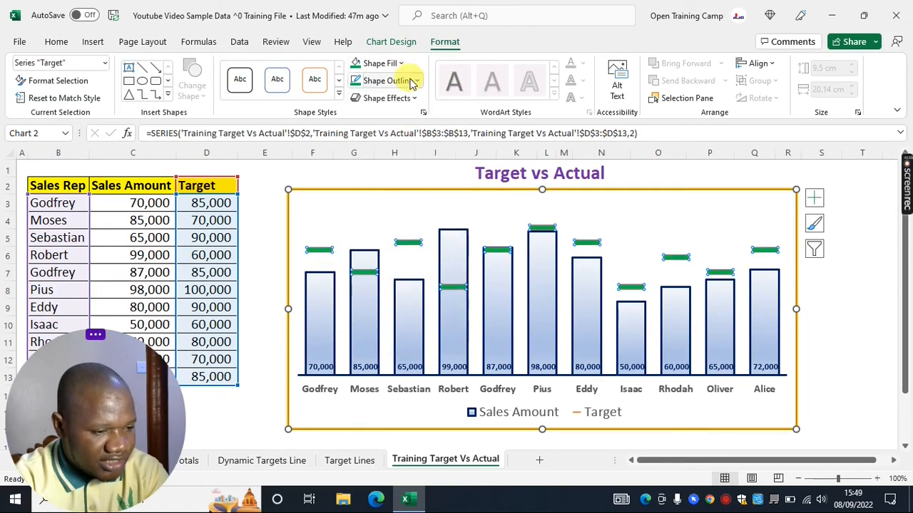
pyautogui.click(388, 80)
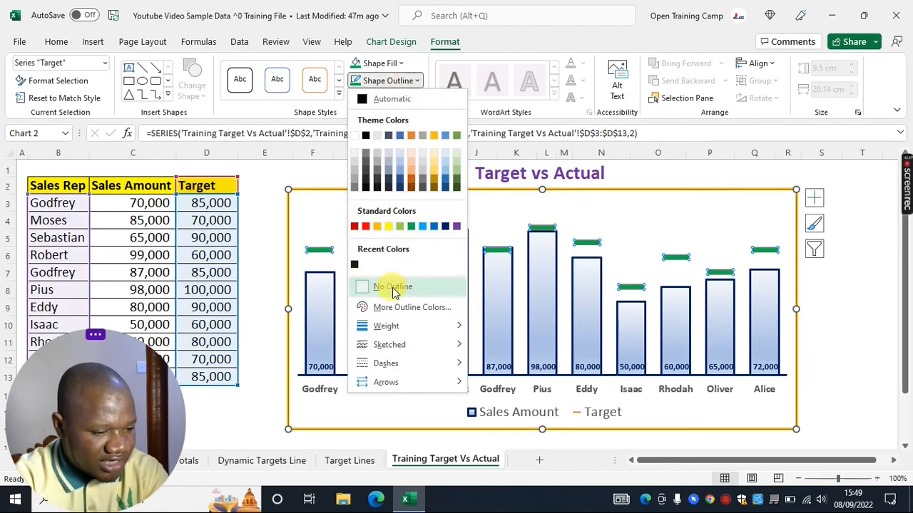
pyautogui.click(393, 286)
pyautogui.click(869, 217)
# Add data labels to the Target markers
pyautogui.click(320, 251)
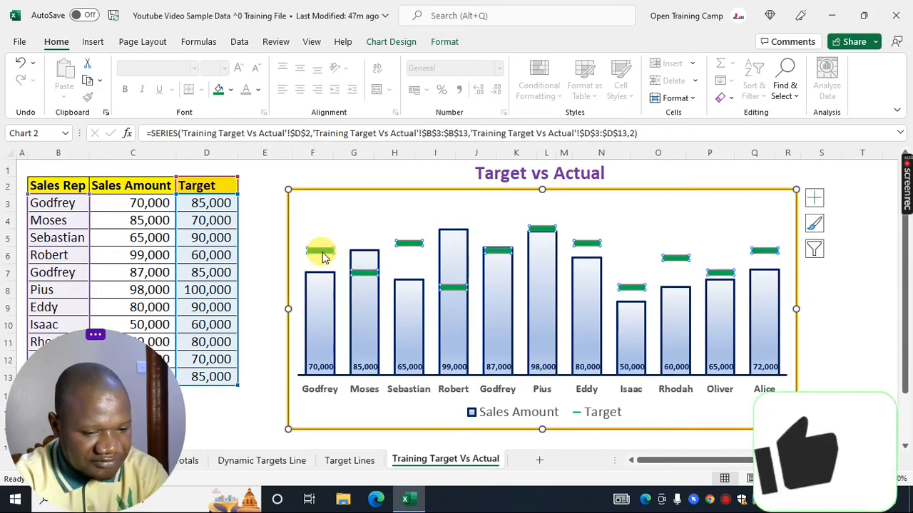
pyautogui.click(814, 198)
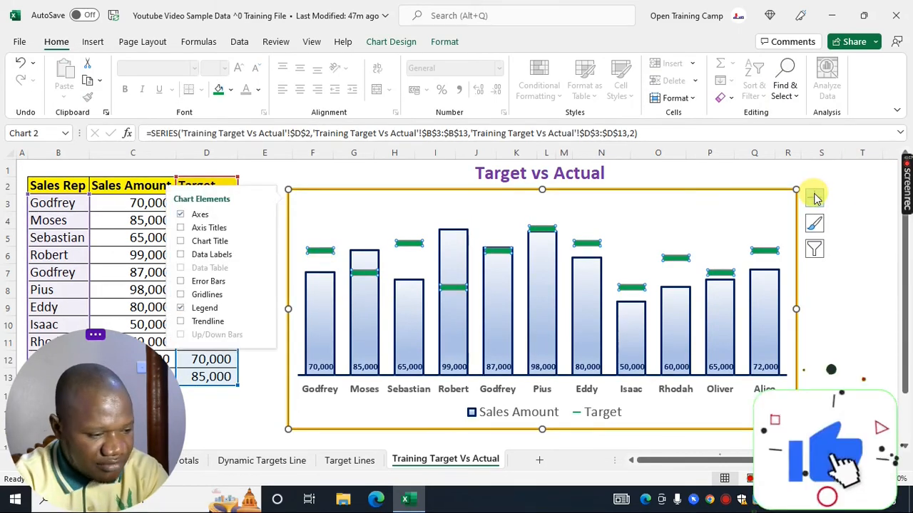
pyautogui.click(180, 255)
pyautogui.click(401, 433)
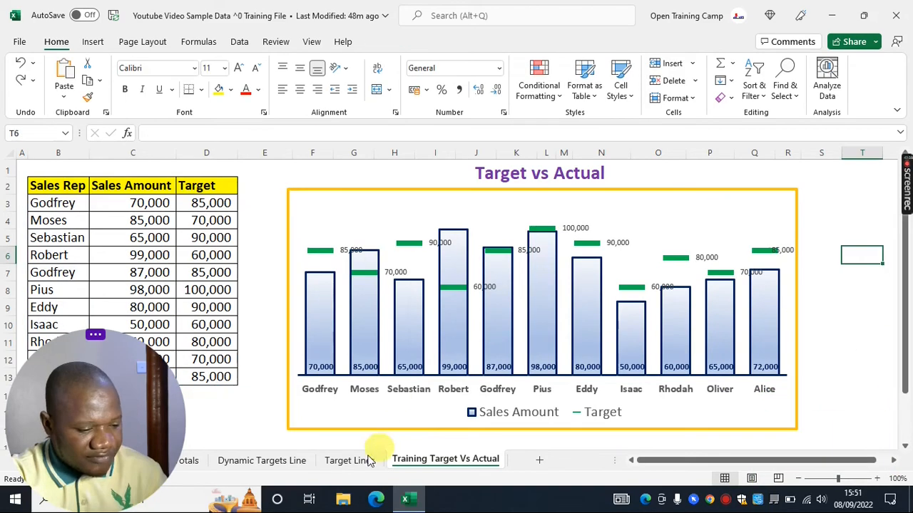
# Reposition individual Target data labels so they sit above their markers
pyautogui.click(349, 459)
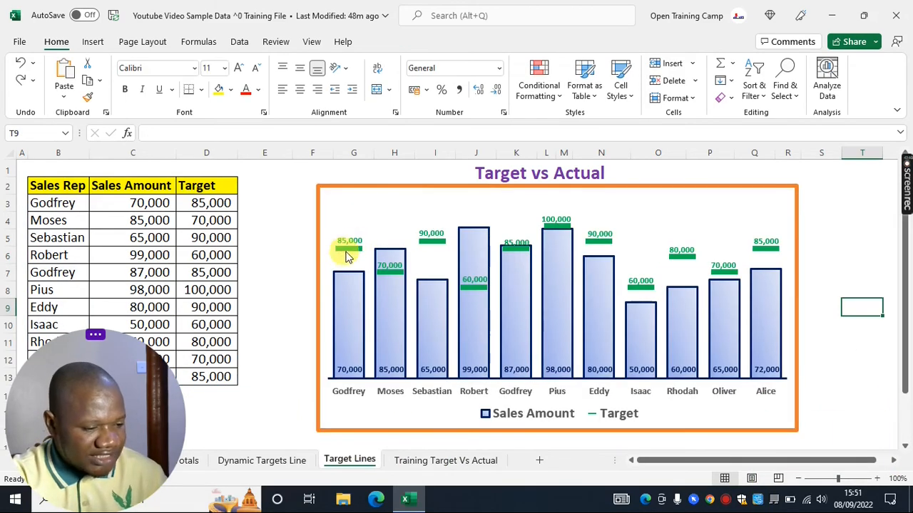
pyautogui.hotkey('ctrl', 'pagedown')
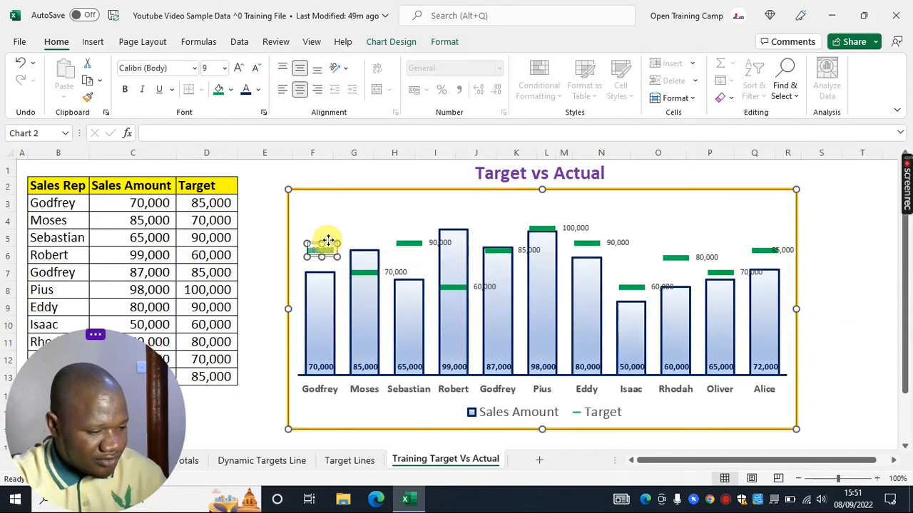
pyautogui.click(328, 238)
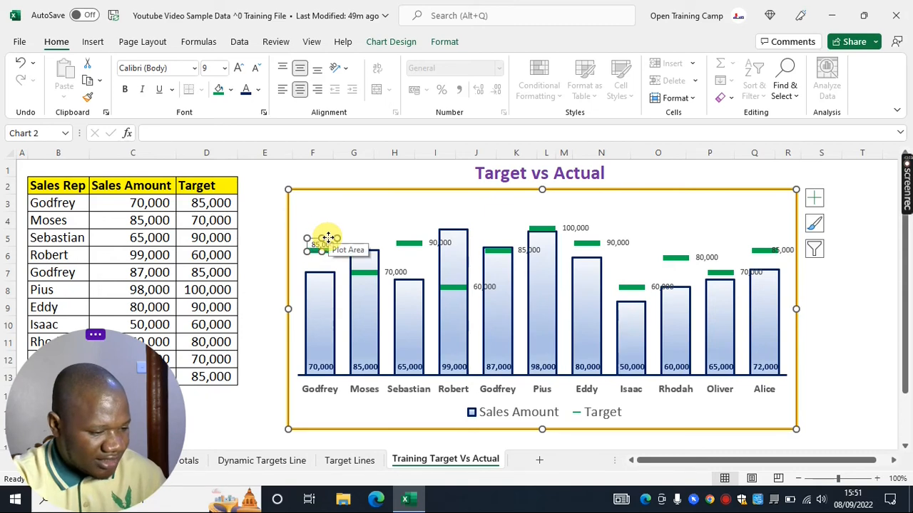
pyautogui.click(325, 222)
pyautogui.click(326, 246)
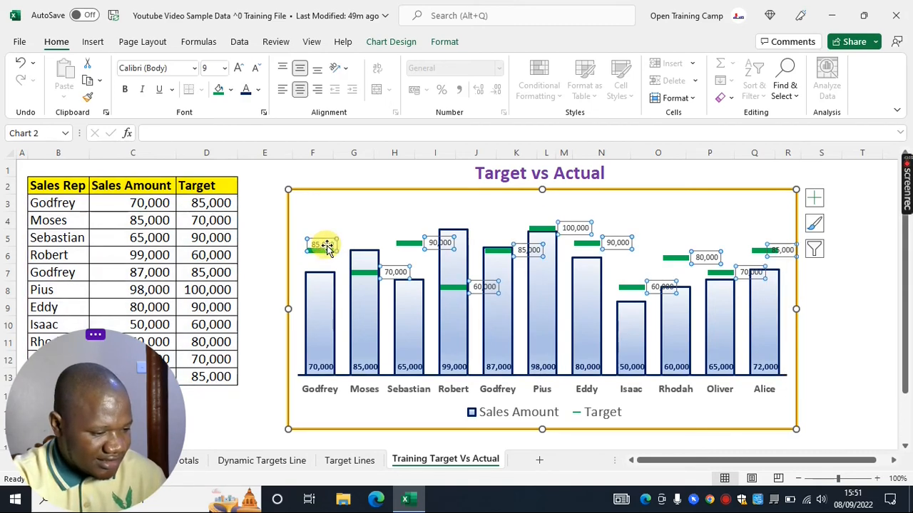
pyautogui.click(327, 240)
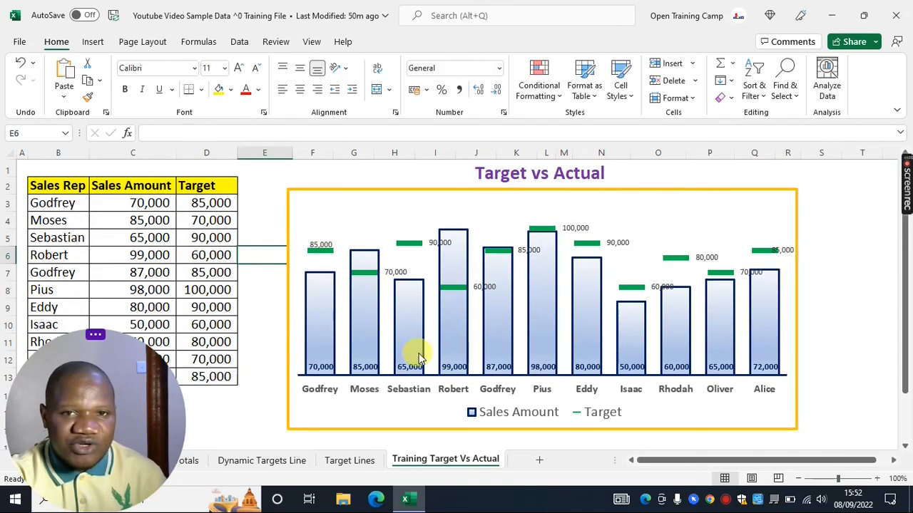
pyautogui.click(396, 274)
pyautogui.click(395, 270)
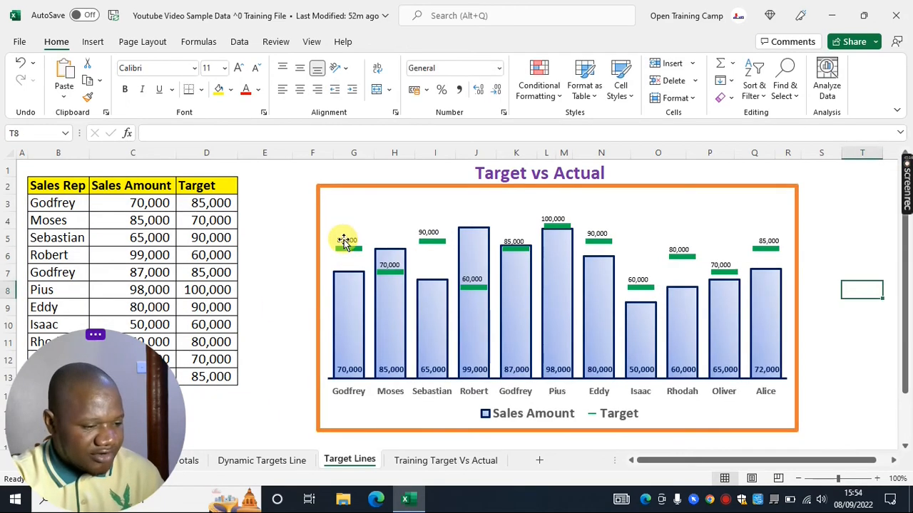
# On the Target Lines chart, set the Target data labels to font size 10, bold and green
pyautogui.click(345, 240)
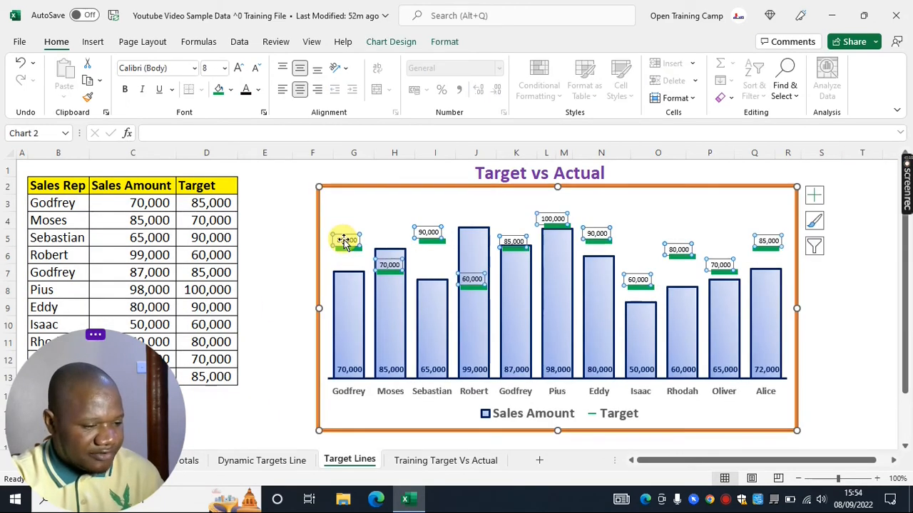
pyautogui.click(239, 70)
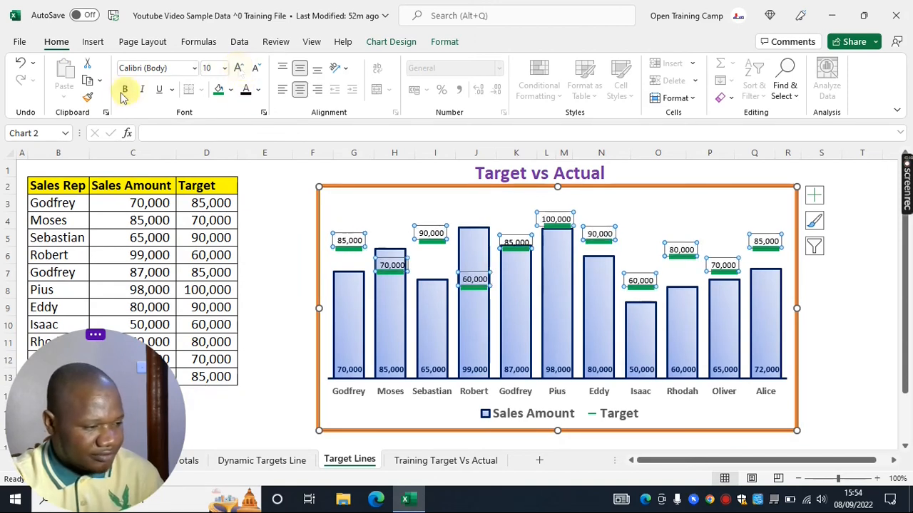
pyautogui.click(126, 90)
pyautogui.click(258, 89)
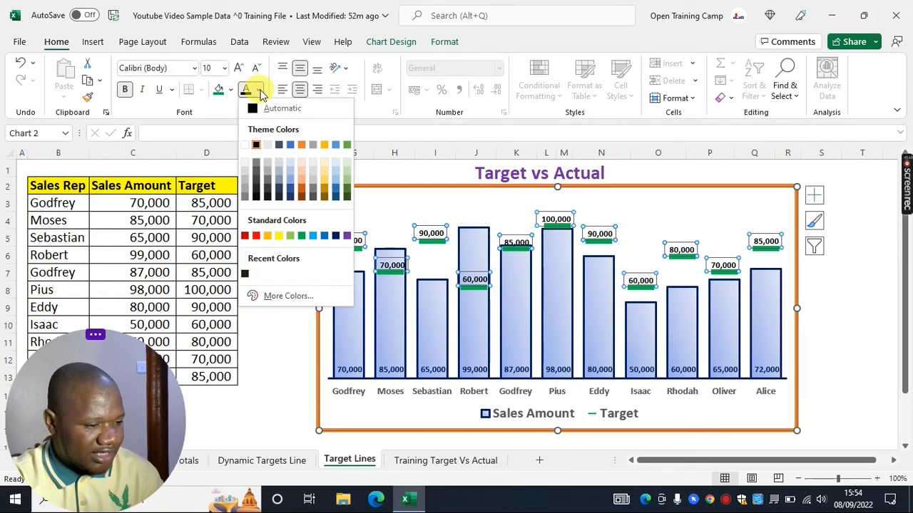
pyautogui.click(302, 236)
pyautogui.click(861, 221)
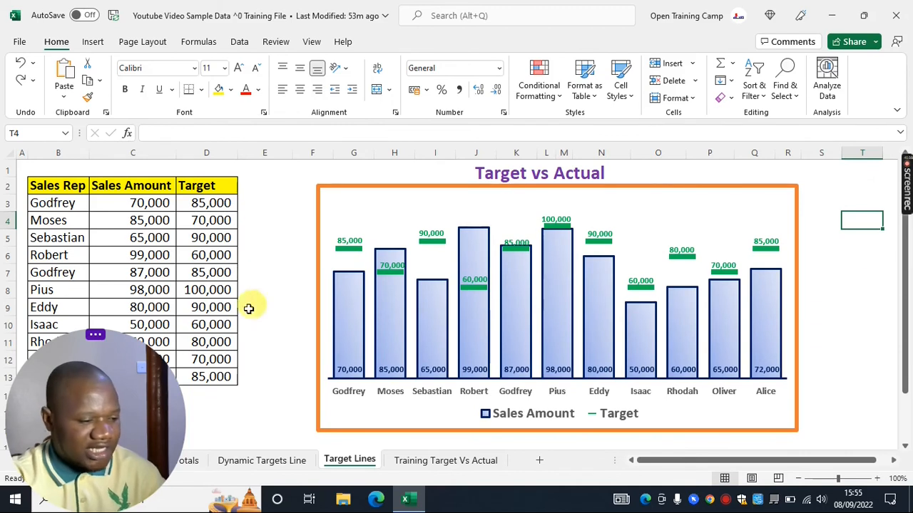
# Change Pius's target value to 120,000
pyautogui.click(193, 289)
pyautogui.write('1')
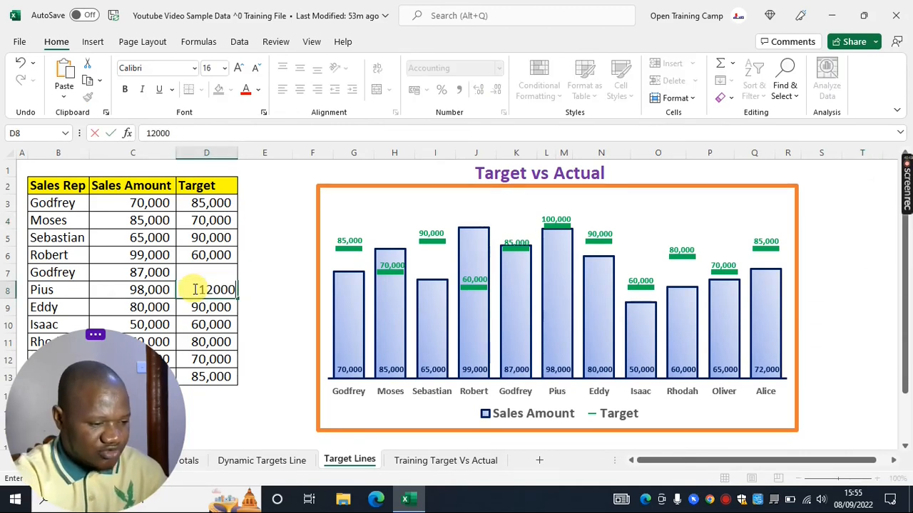
pyautogui.write('20,000')
pyautogui.press('Return')
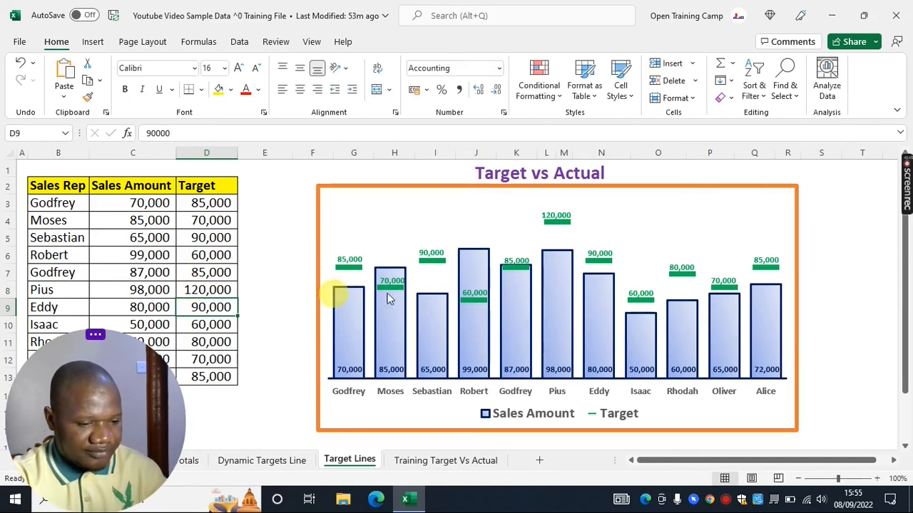